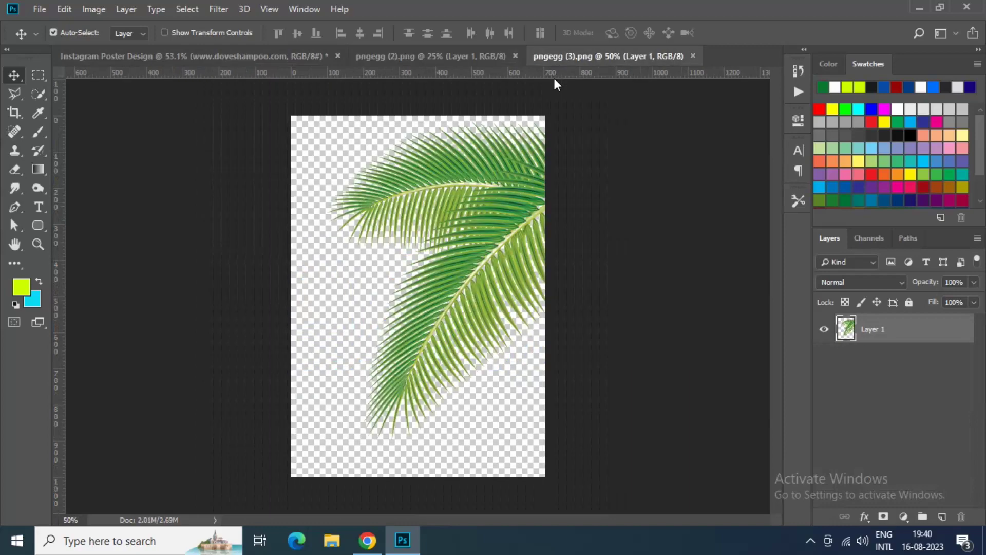
Step: Start a new document and name it "Creating thumbnail for your You Tube VDO"
left_click(210, 57)
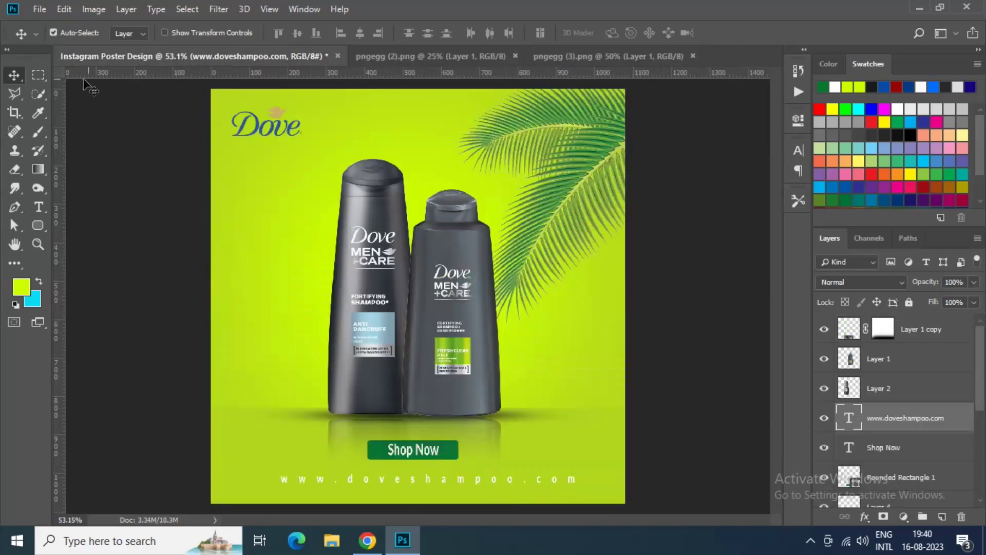
left_click(45, 7)
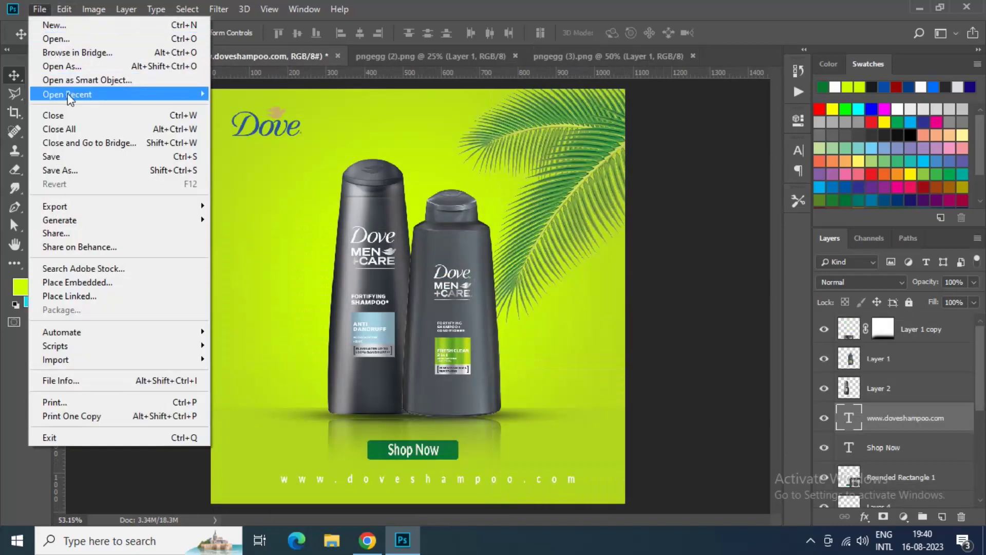
left_click(69, 26)
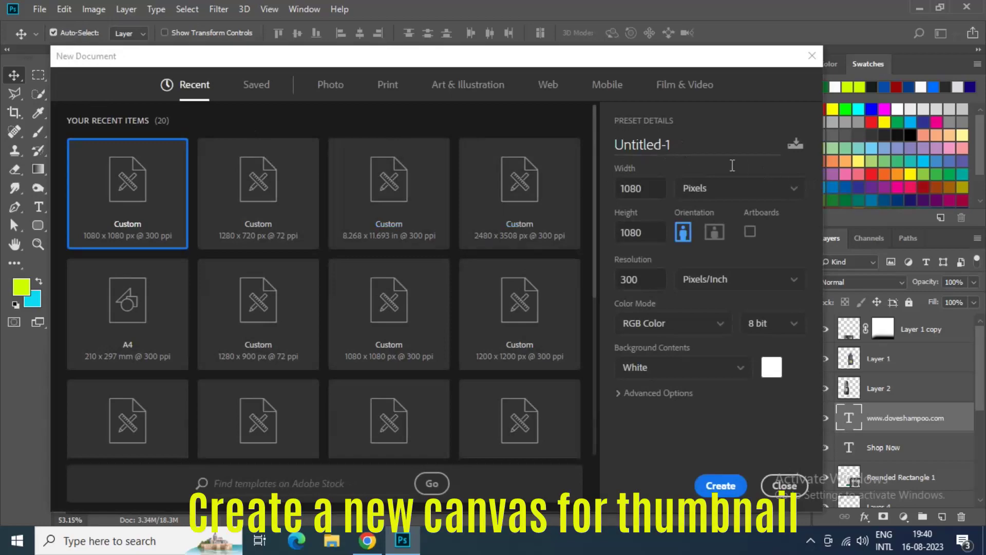
double_click(681, 141)
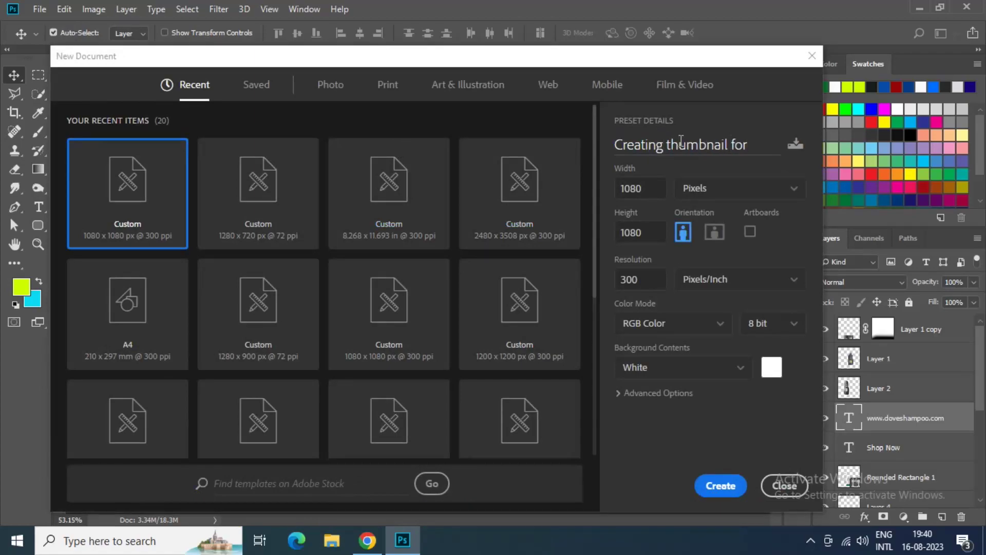
type("Creating thumbnail for your You Tube V")
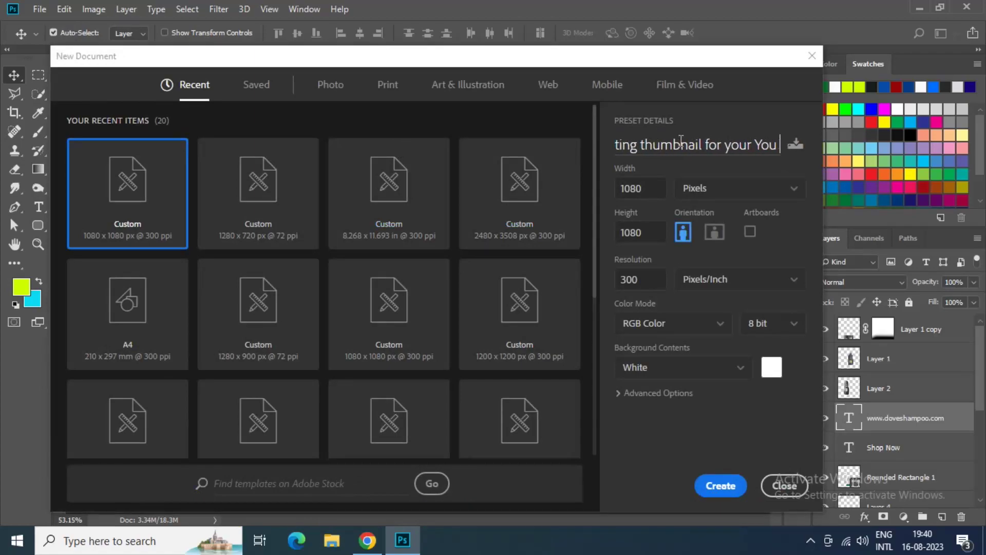
type("DO")
key("ctrl+a")
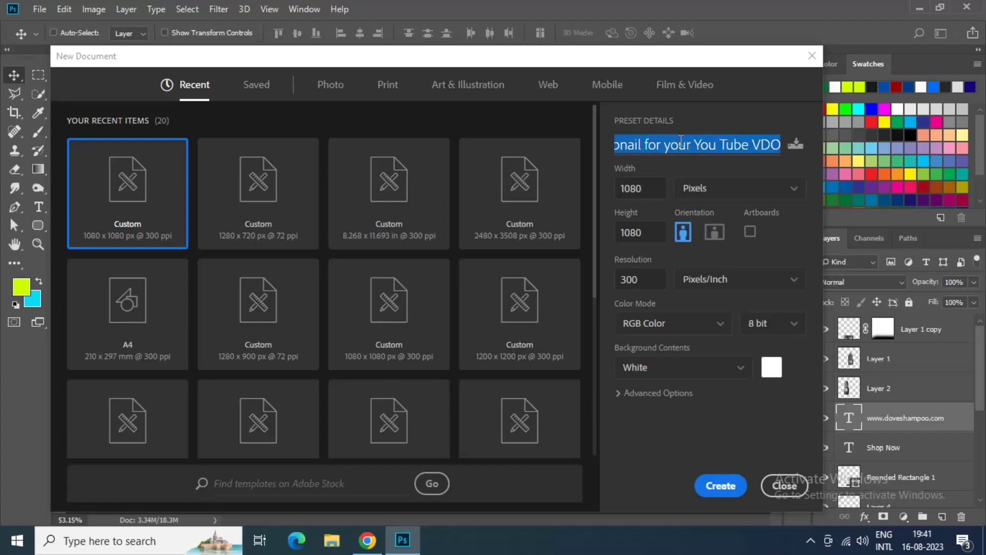
Step: Create the canvas from the 1280 x 720 px at 72 ppi preset and convert its background into a regular layer
left_click(655, 189)
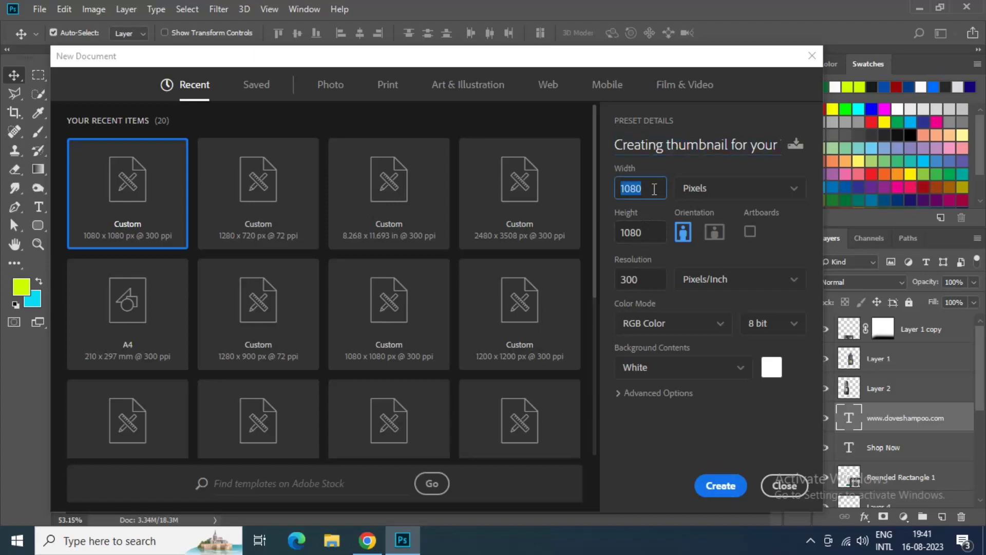
left_click(276, 243)
left_click(658, 233)
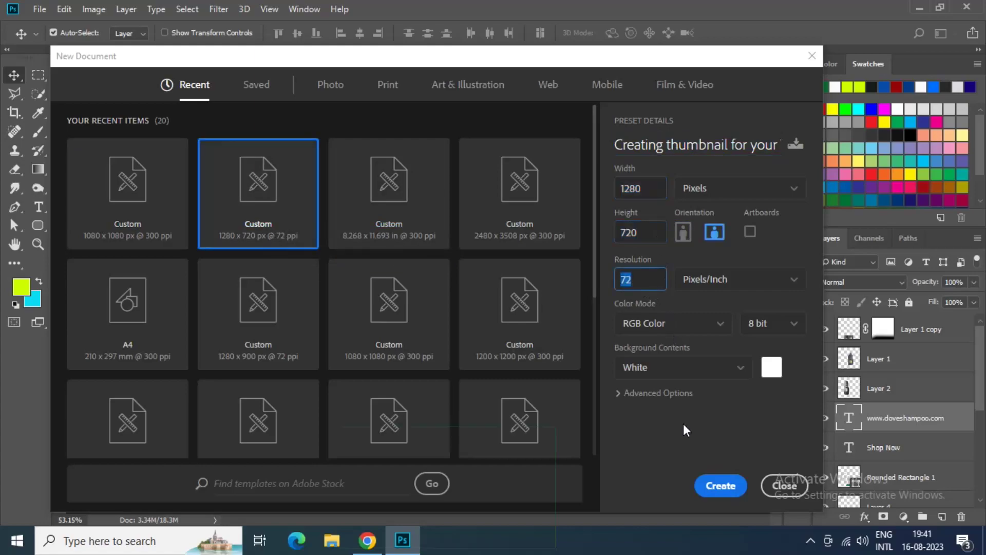
left_click(706, 482)
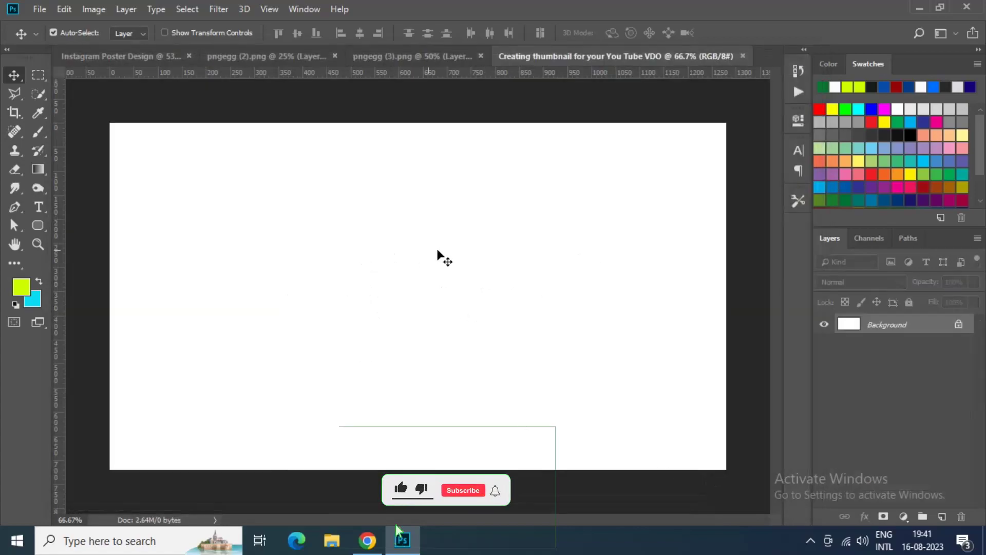
double_click(881, 318)
left_click(722, 94)
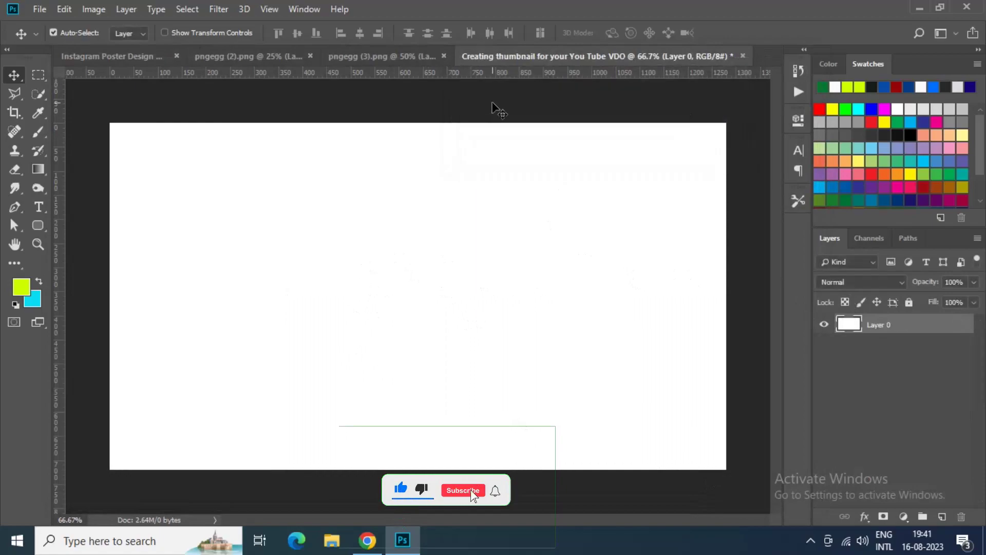
Step: Export the Instagram Poster Design document for web as a high-quality JPEG named Dove-instapost in the Desktop's temp work folder
left_click(99, 58)
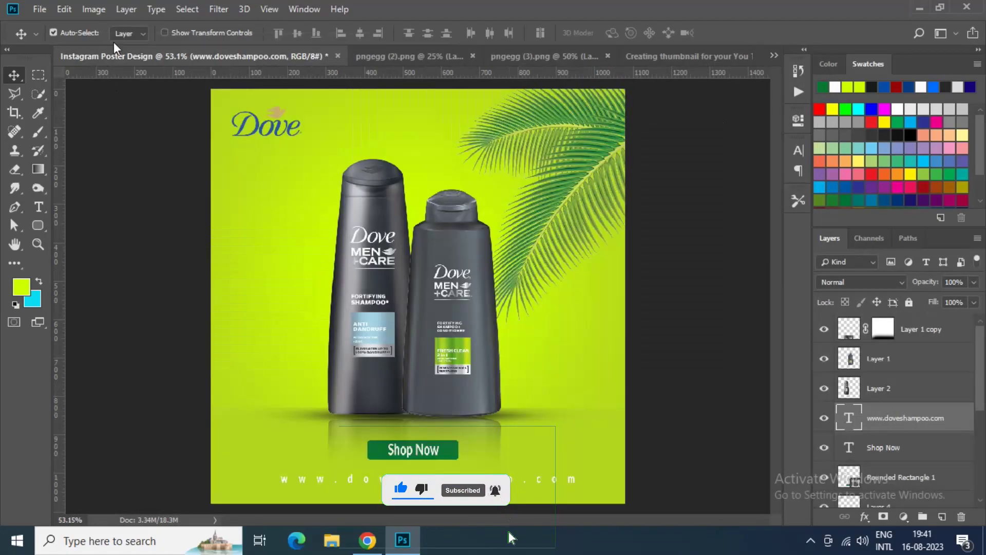
left_click(40, 9)
mouse_move(68, 206)
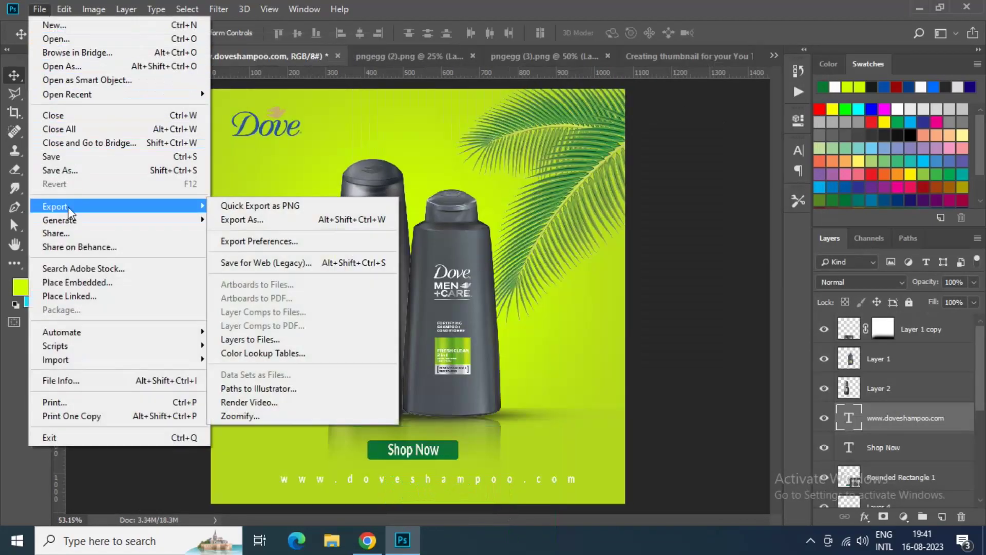
left_click(264, 267)
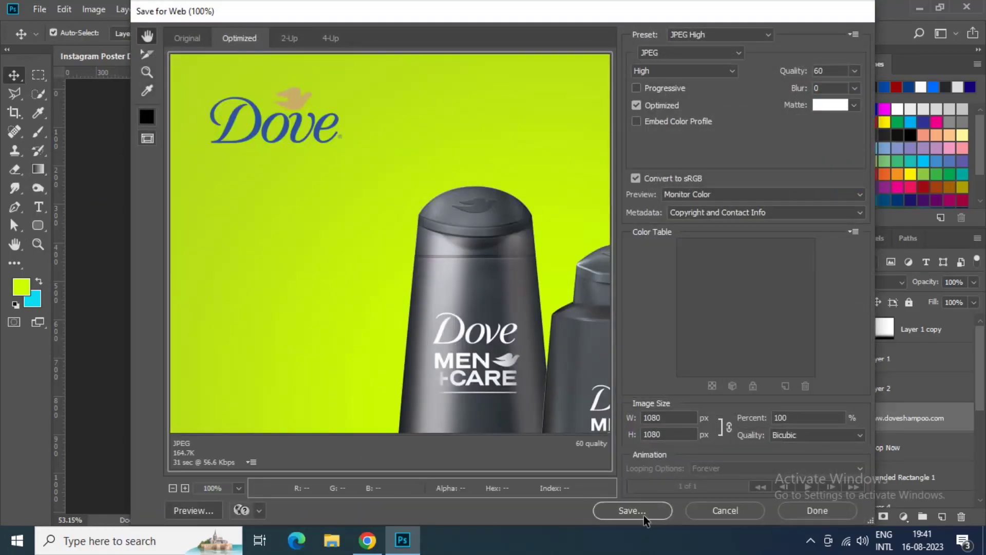
left_click(631, 511)
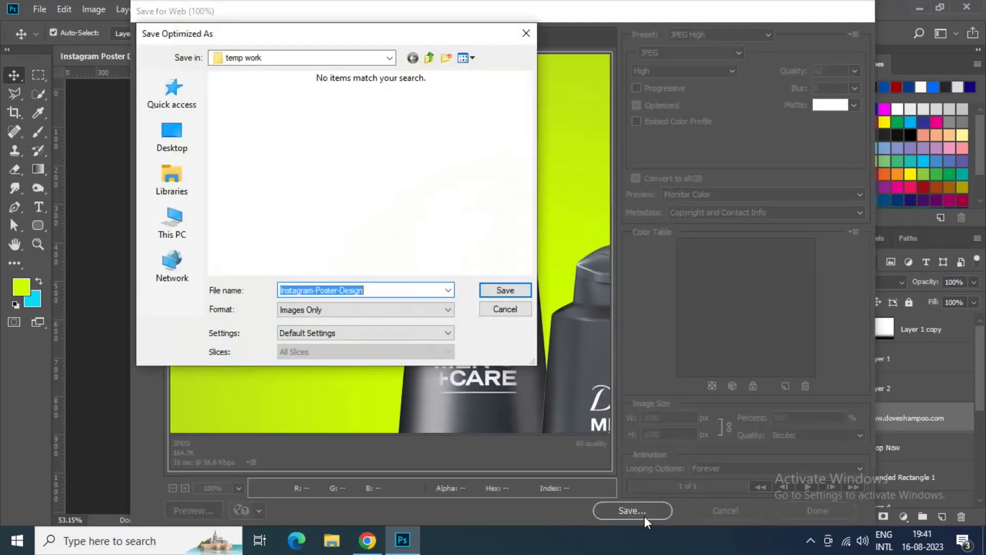
left_click(390, 58)
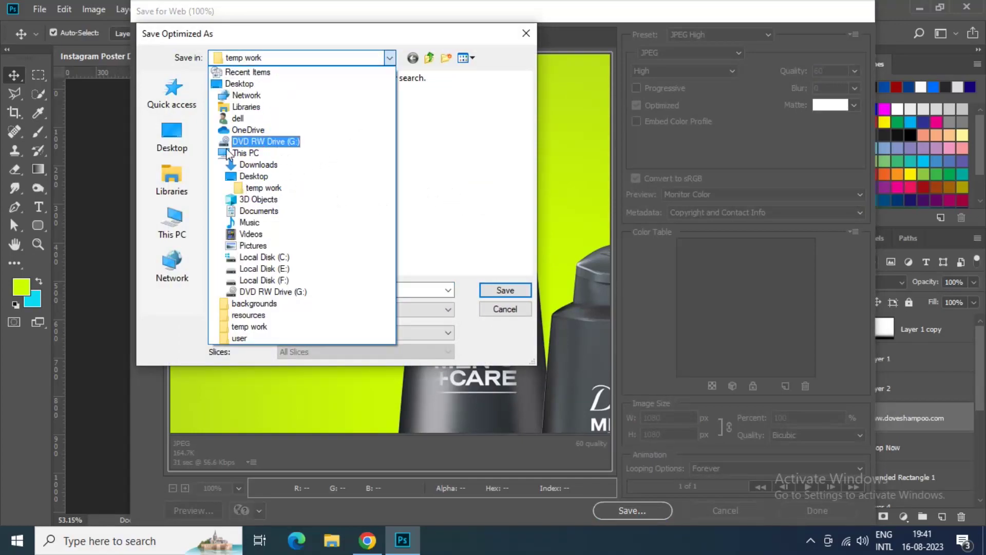
left_click(264, 188)
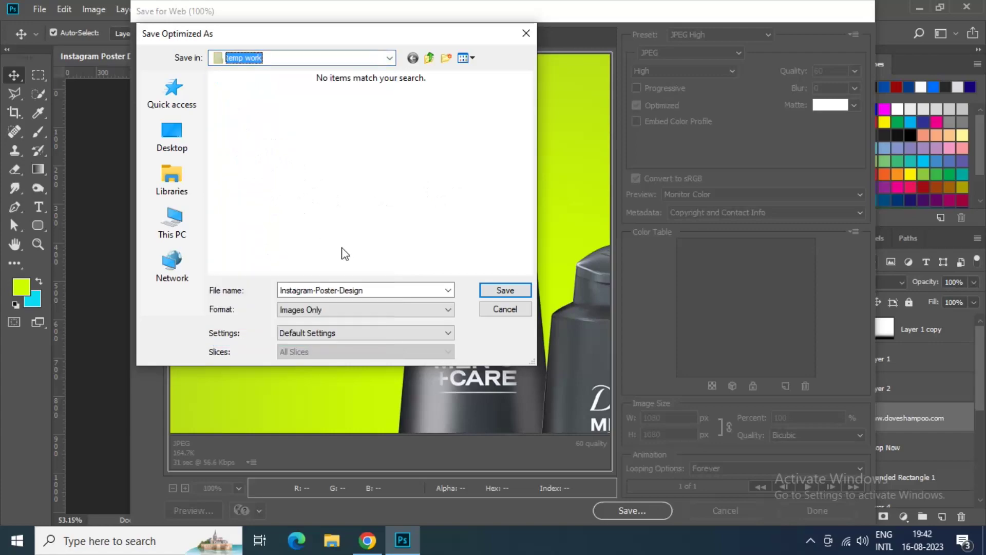
left_click_drag(367, 291, 257, 291)
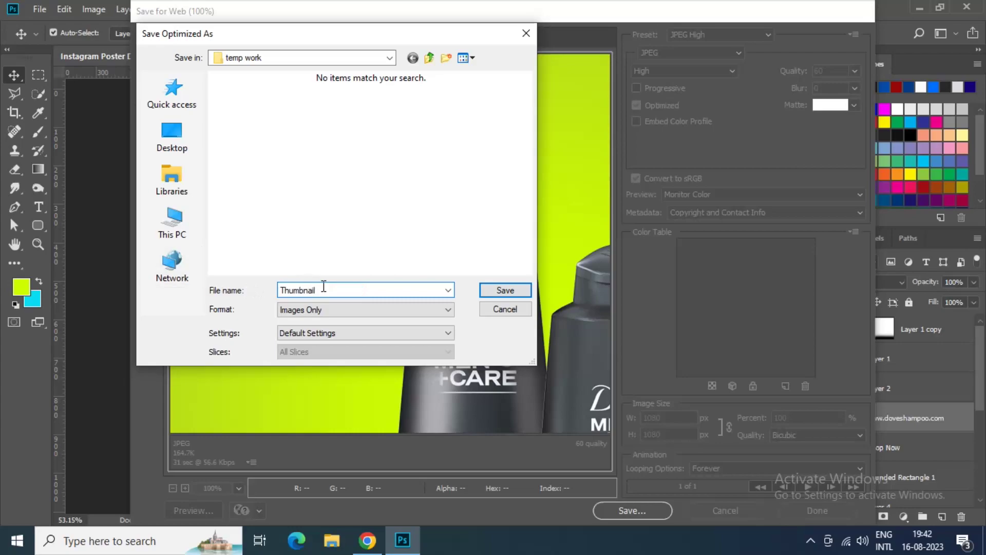
type("Dove ins")
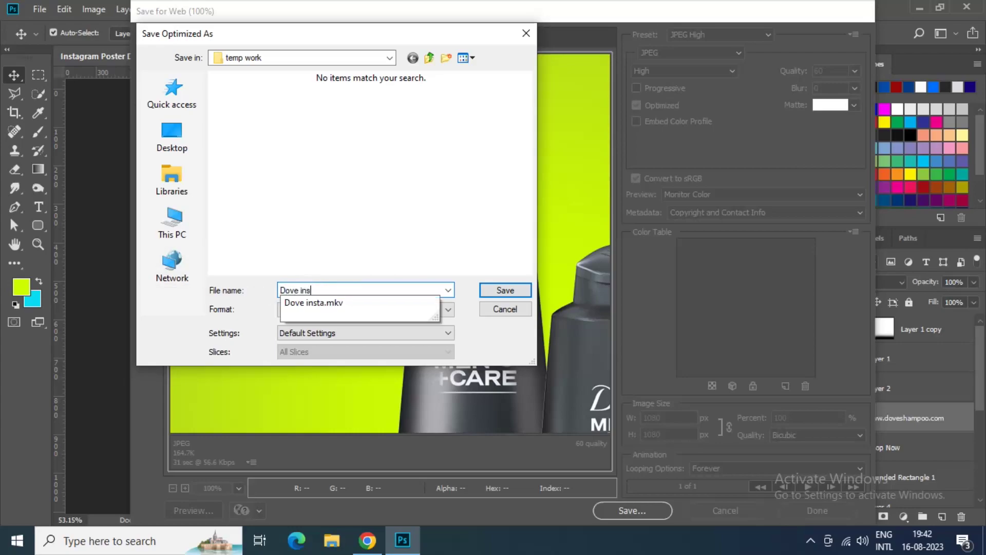
type("tap")
left_click(505, 290)
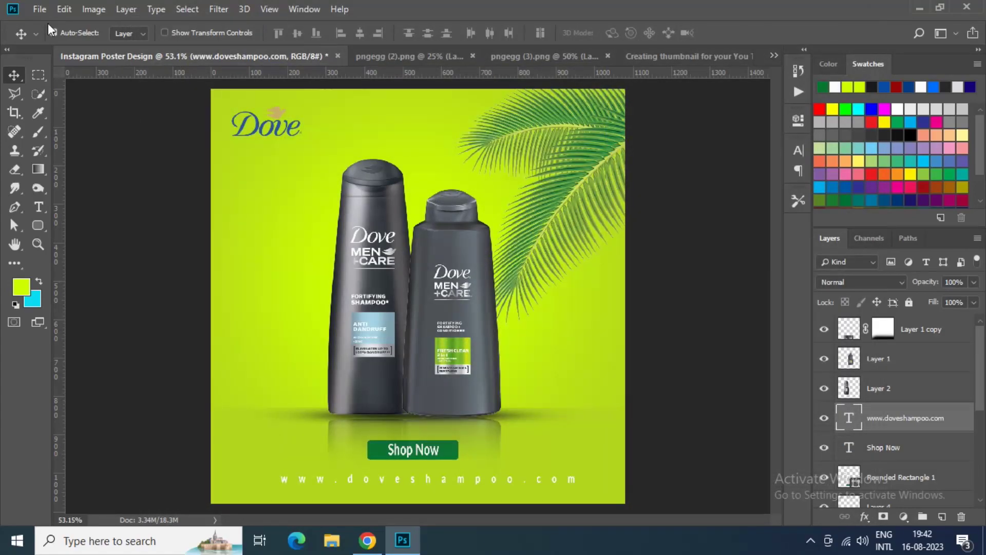
Step: Close the Instagram Poster Design document without saving its changes
left_click(40, 9)
left_click(337, 56)
left_click(338, 55)
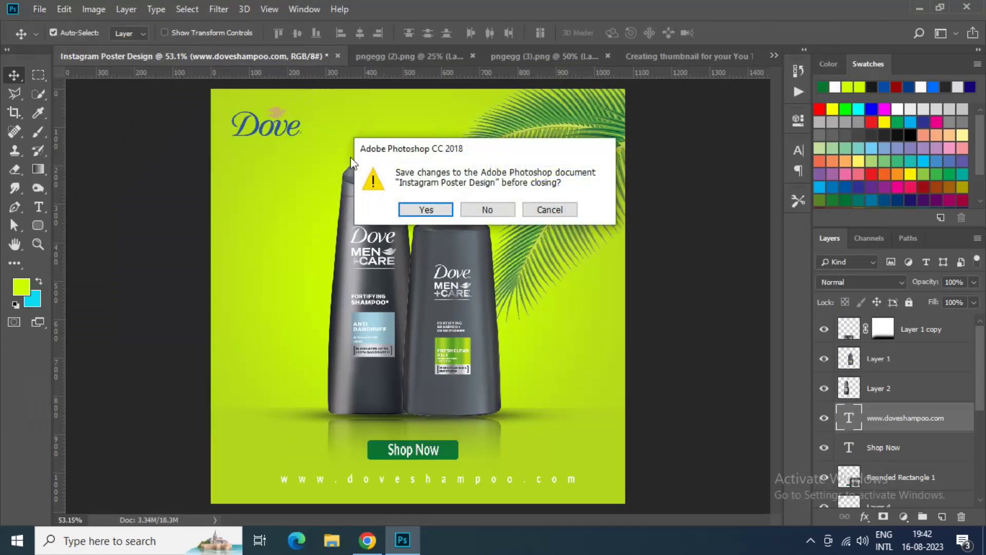
left_click(495, 211)
Step: Open the Dove-instapost image from the Desktop's temp work folder
left_click(40, 8)
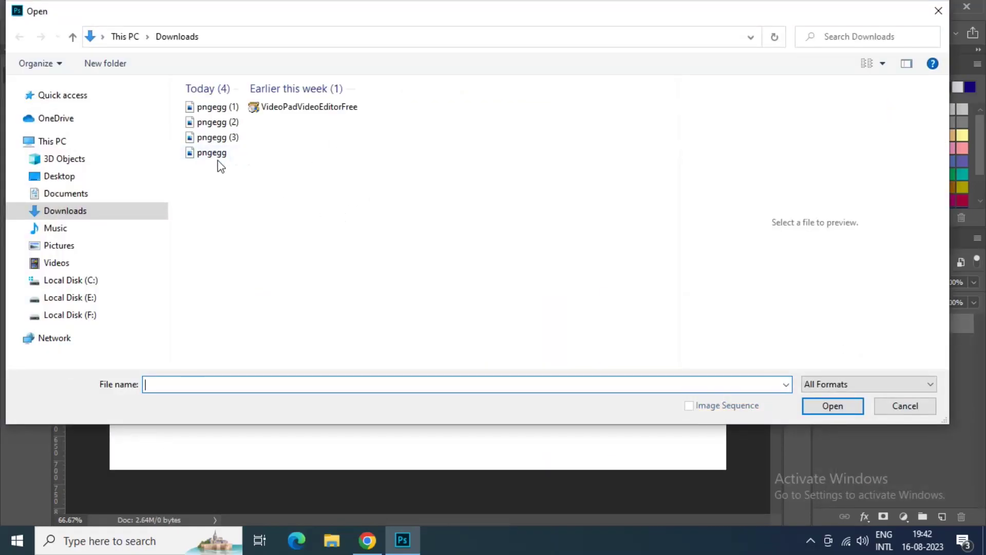
left_click(61, 175)
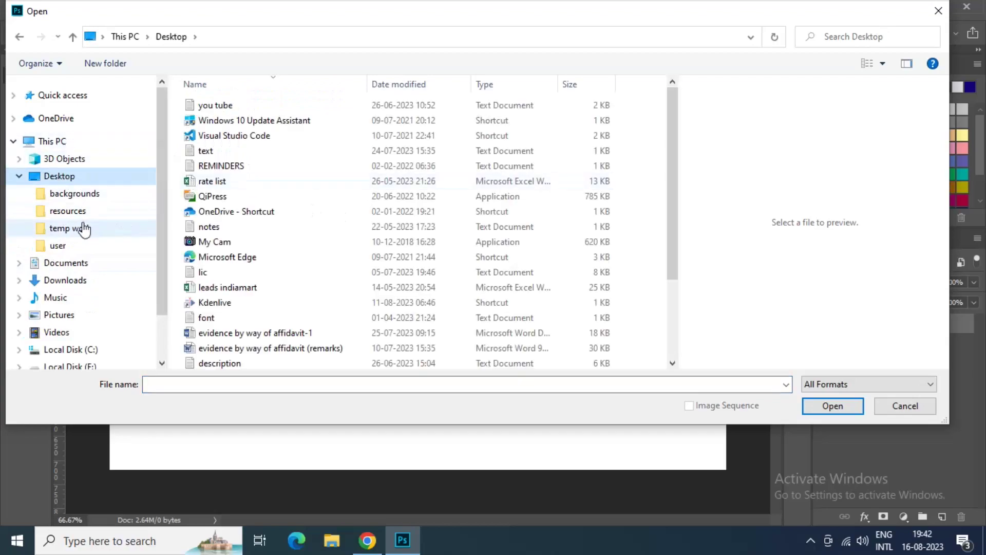
left_click(84, 229)
left_click(223, 103)
left_click(842, 408)
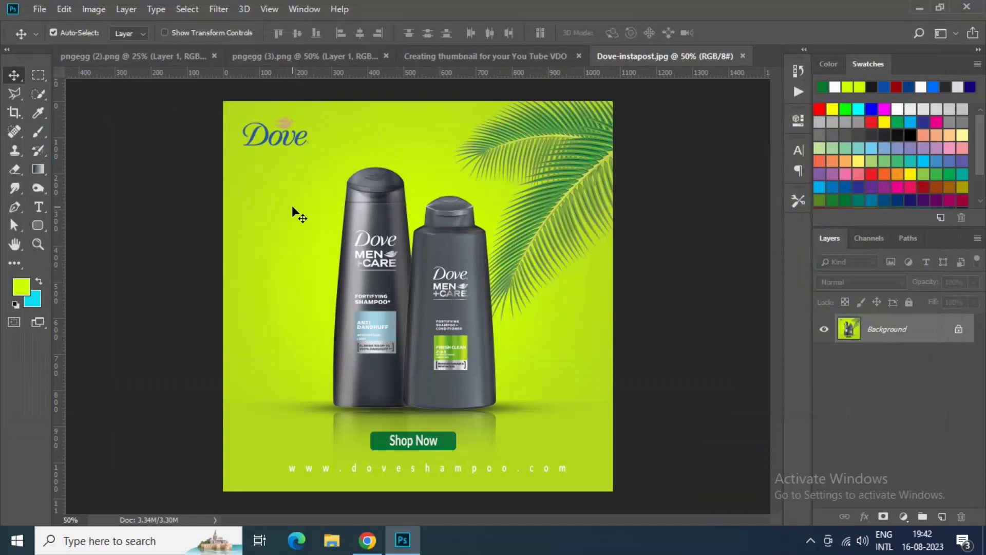
Step: Copy the Dove-instapost image into the thumbnail document as a new layer and move it against the canvas's left edge
left_click(464, 55)
left_click(639, 56)
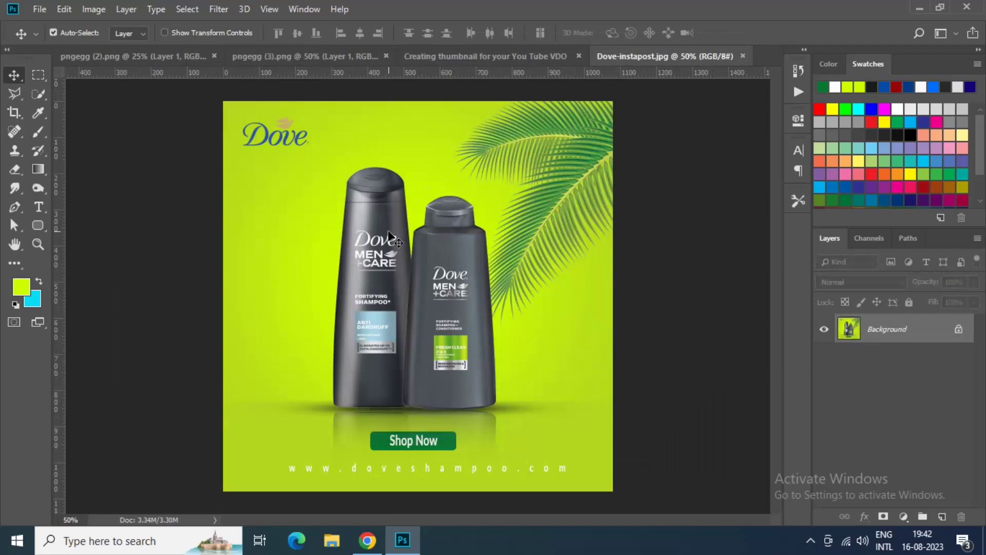
left_click(133, 55)
left_click(252, 56)
left_click_drag(422, 51, 106, 54)
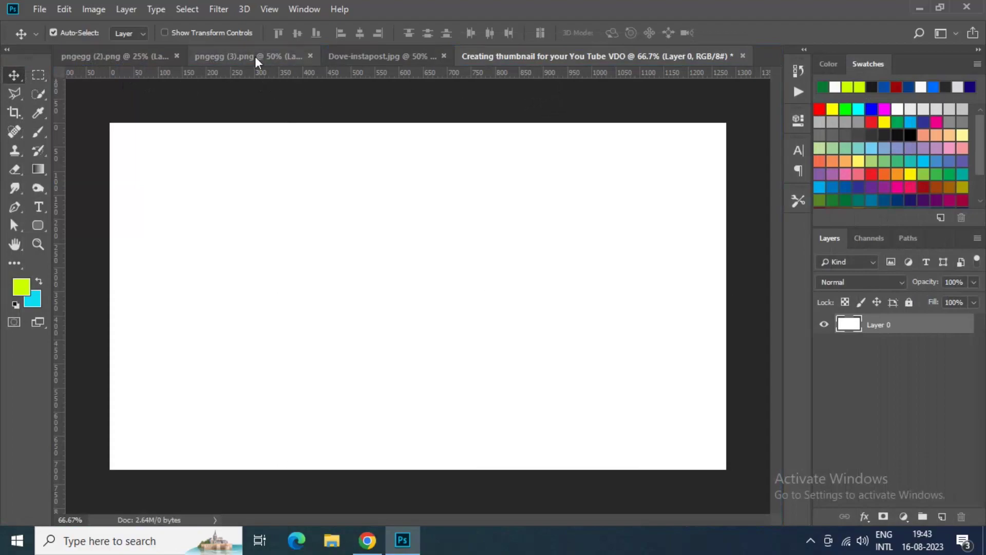
left_click(100, 55)
left_click(447, 56)
left_click_drag(622, 183, 622, 183)
left_click(516, 244)
left_click_drag(513, 276, 343, 305)
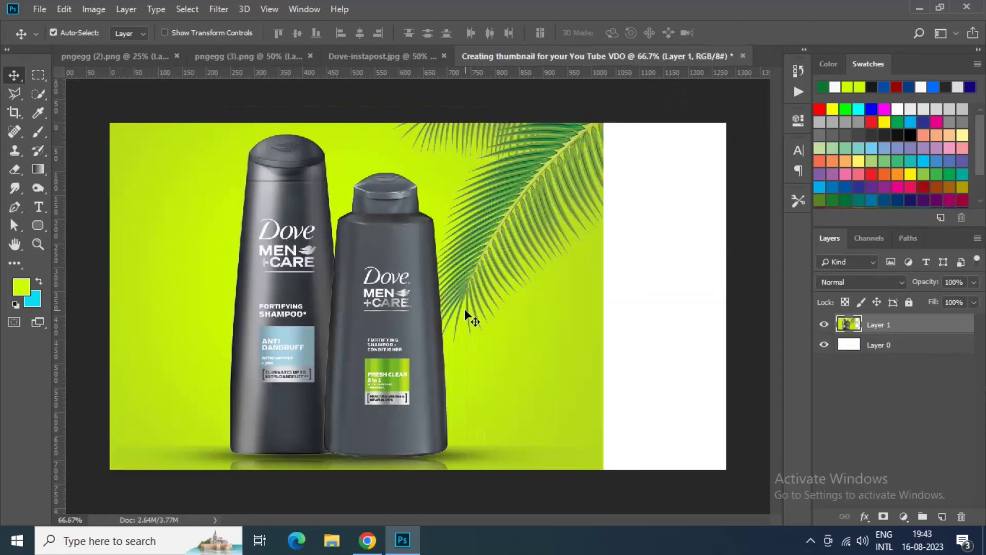
Step: Scale the poster layer to 62.5% with Free Transform, place it in the canvas's left half, and close the Dove-instapost document
scroll(465, 309, "down", 3)
left_click(66, 11)
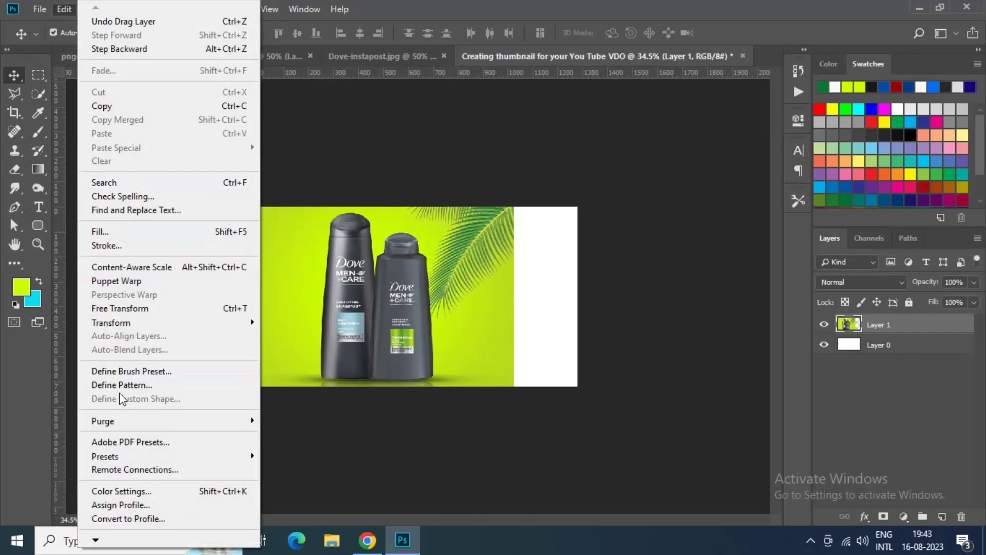
left_click(120, 308)
left_click_drag(514, 438, 463, 386)
left_click_drag(450, 337, 424, 330)
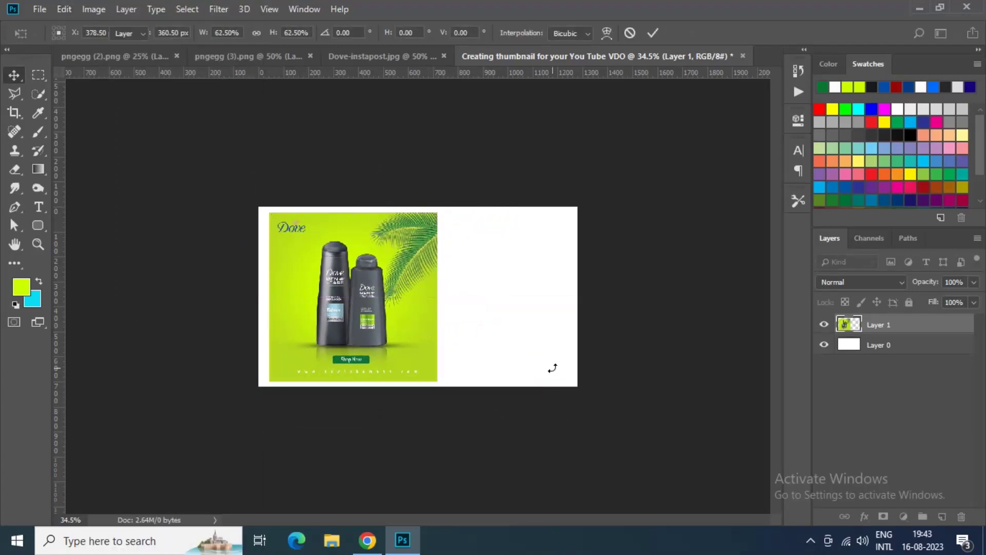
key("Return")
key("ctrl+0")
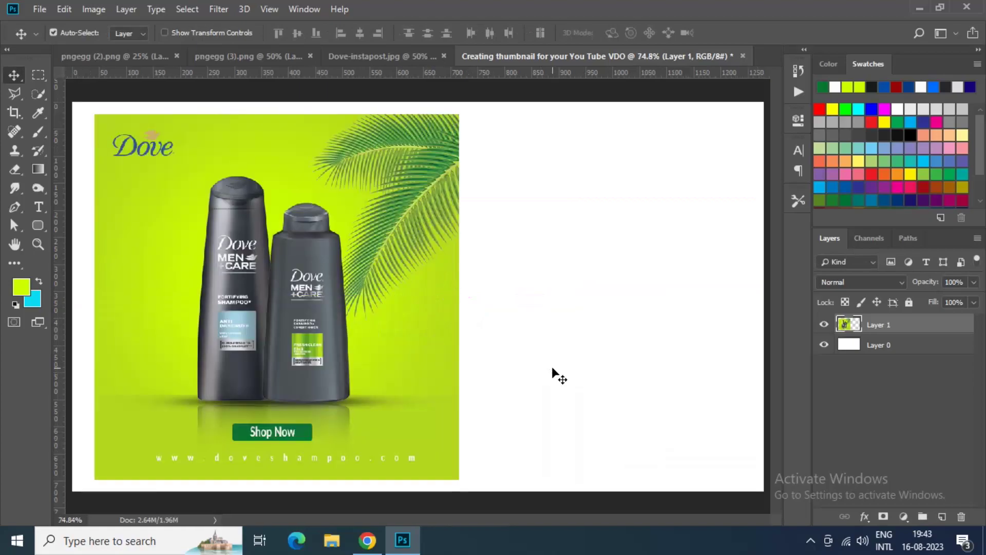
left_click(443, 55)
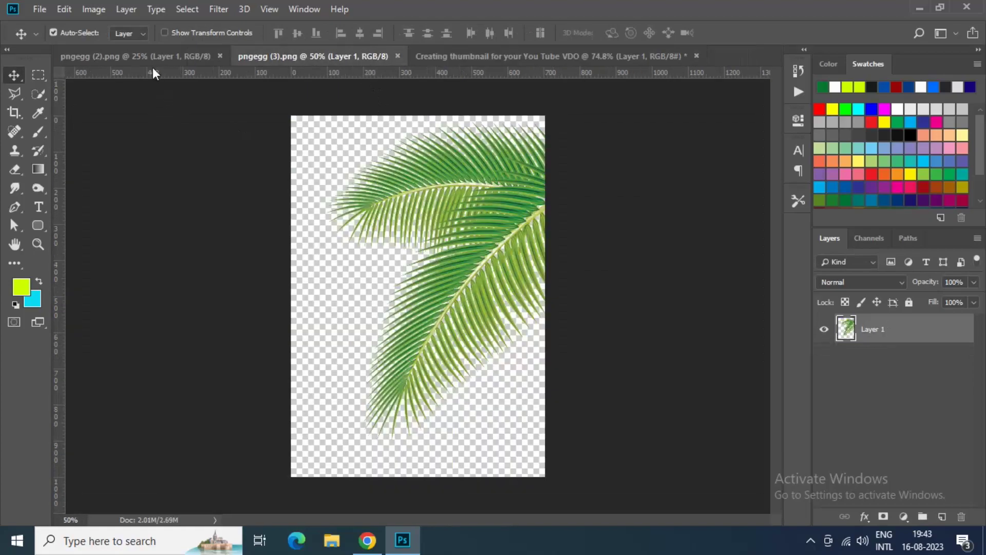
left_click(154, 56)
left_click(40, 9)
left_click(48, 36)
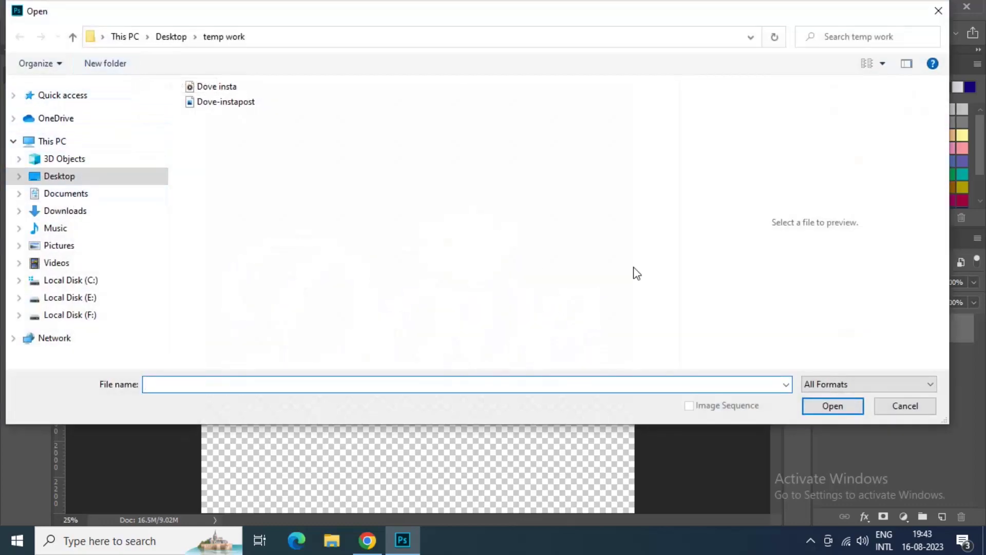
left_click(902, 406)
Step: Switch to Chrome, open the bookmarked PNGEgg site and search it for "photoshop logo"
left_click(368, 541)
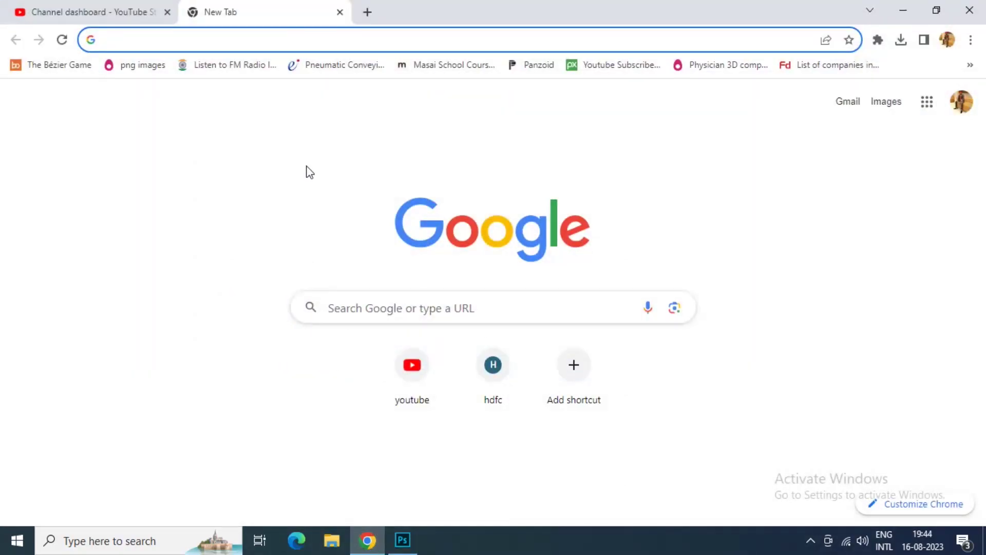
left_click(139, 65)
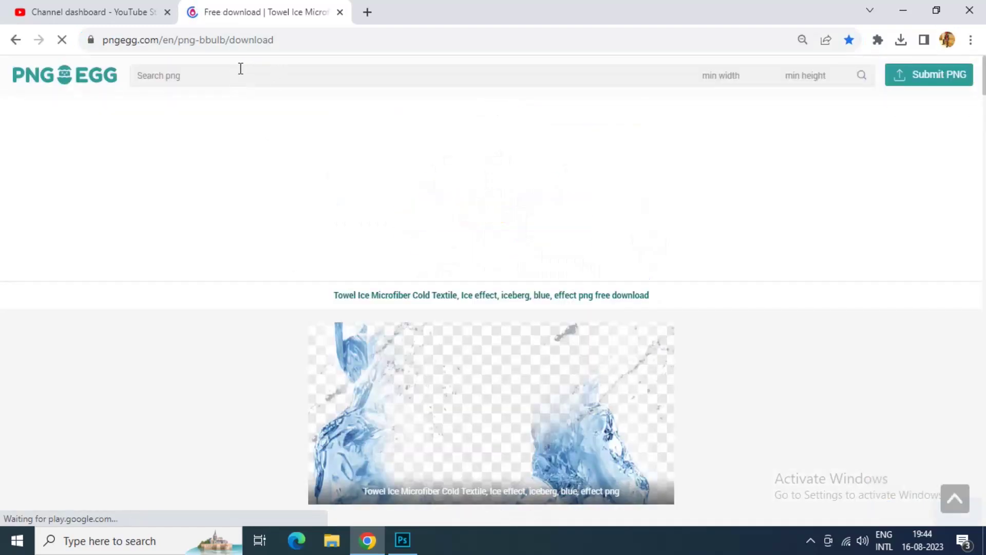
type("phot")
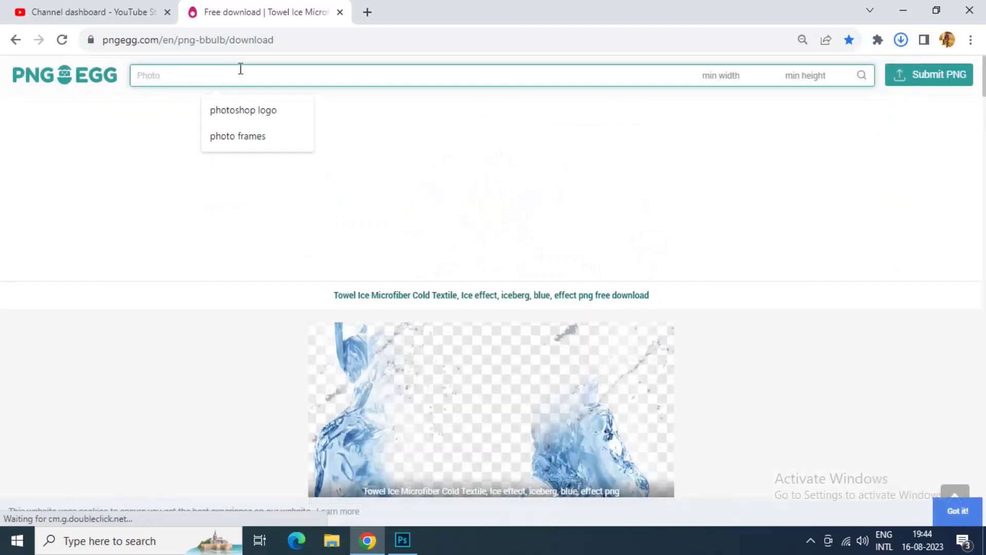
left_click(236, 111)
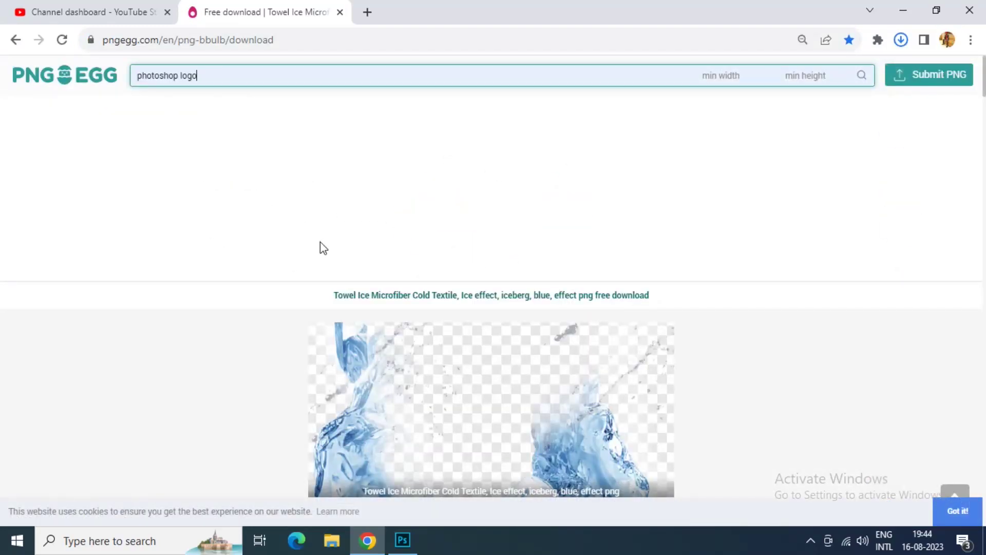
left_click(857, 82)
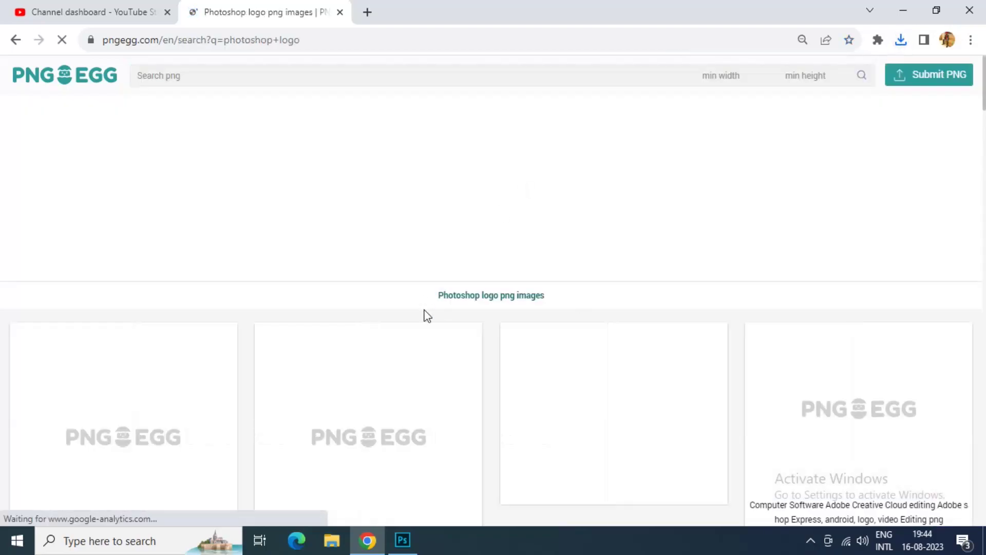
Step: Download the blue paint-splash Ps logo PNG from the PNGEgg results and close its download page
scroll(426, 315, "down", 7)
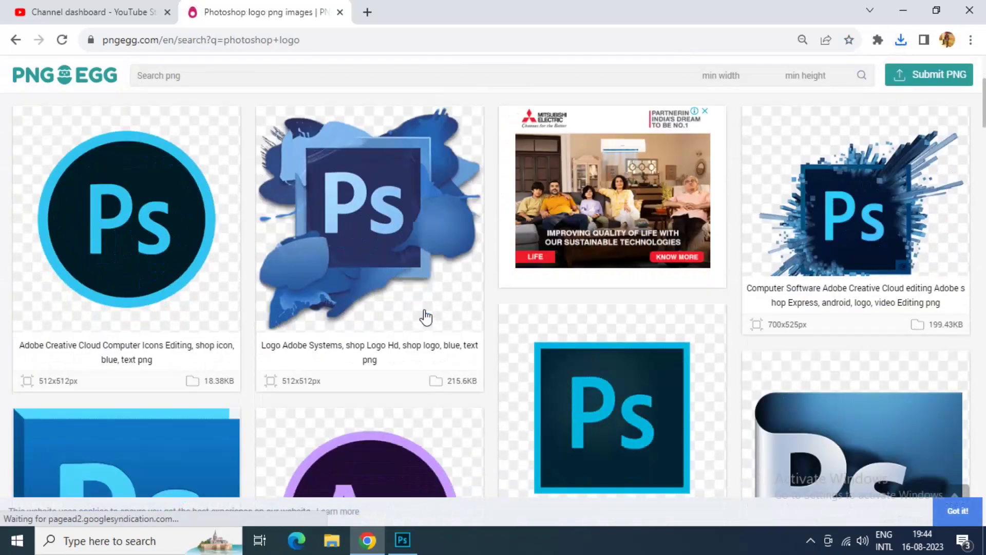
scroll(426, 316, "down", 7)
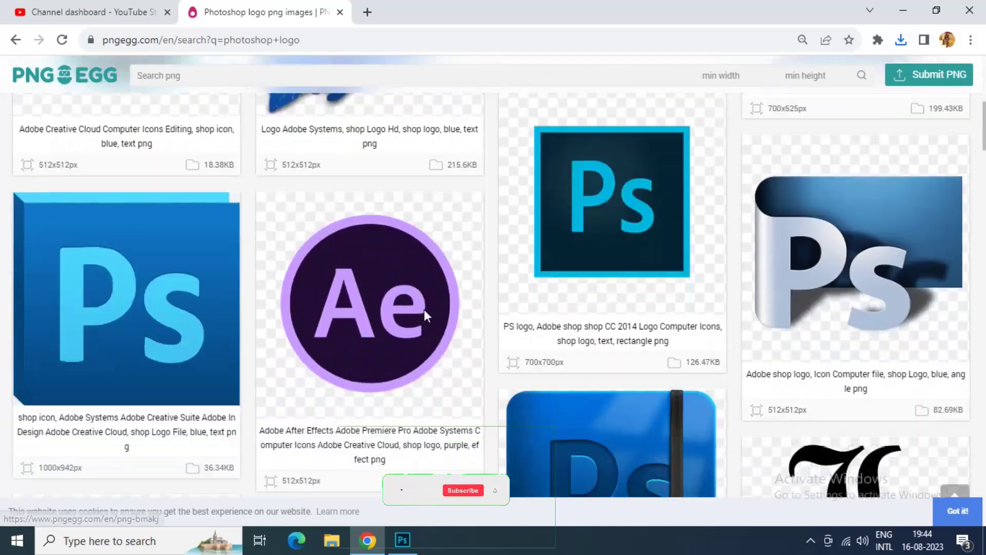
scroll(427, 316, "down", 20)
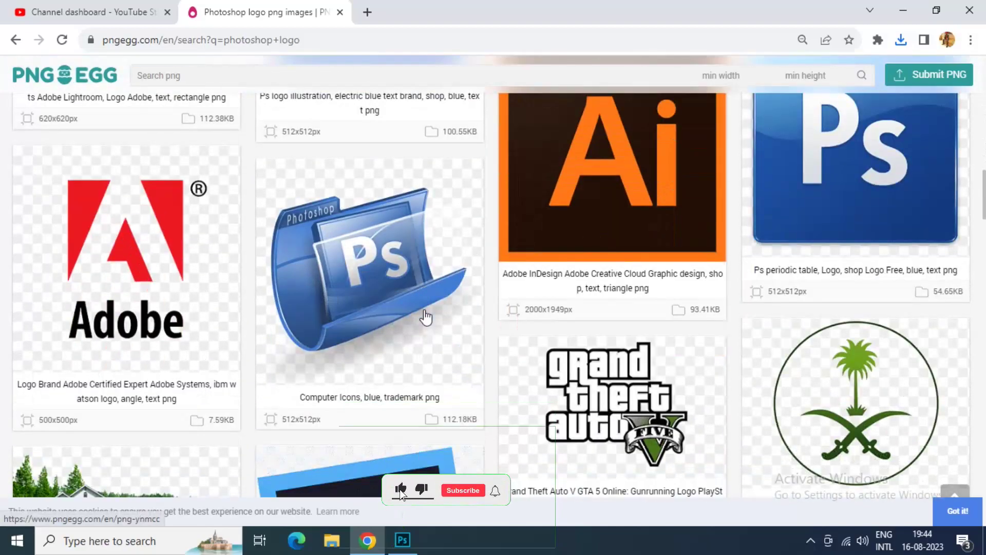
scroll(425, 315, "up", 20)
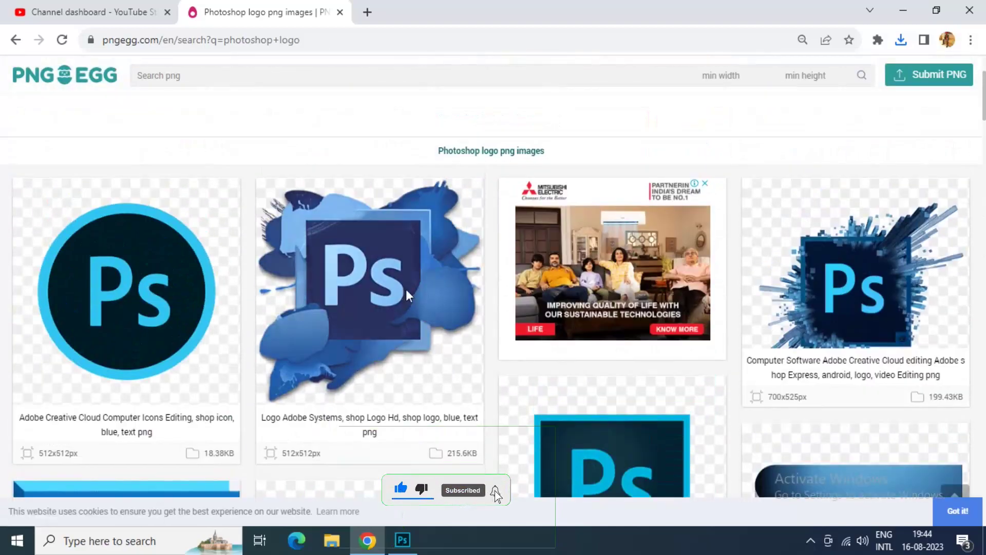
left_click(407, 290)
scroll(460, 337, "down", 5)
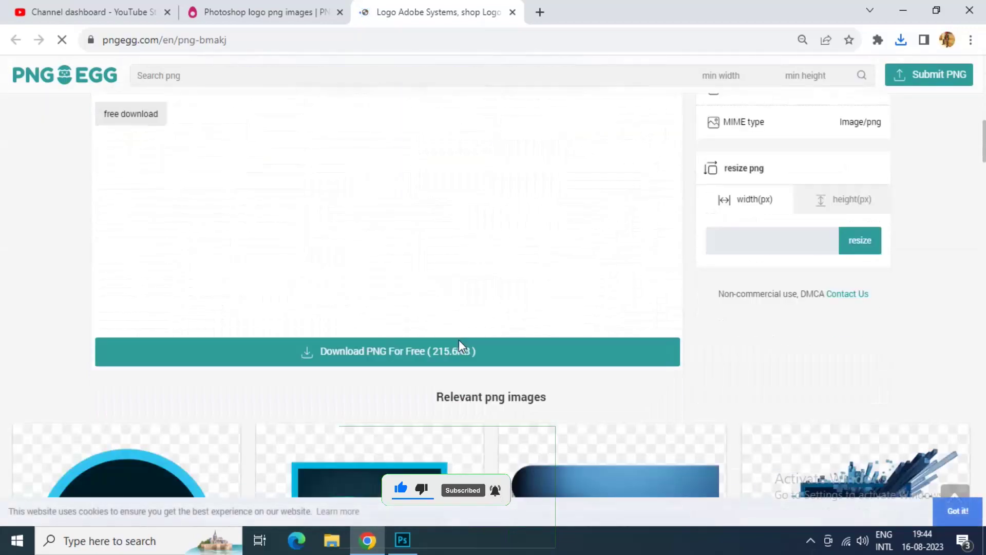
left_click(379, 349)
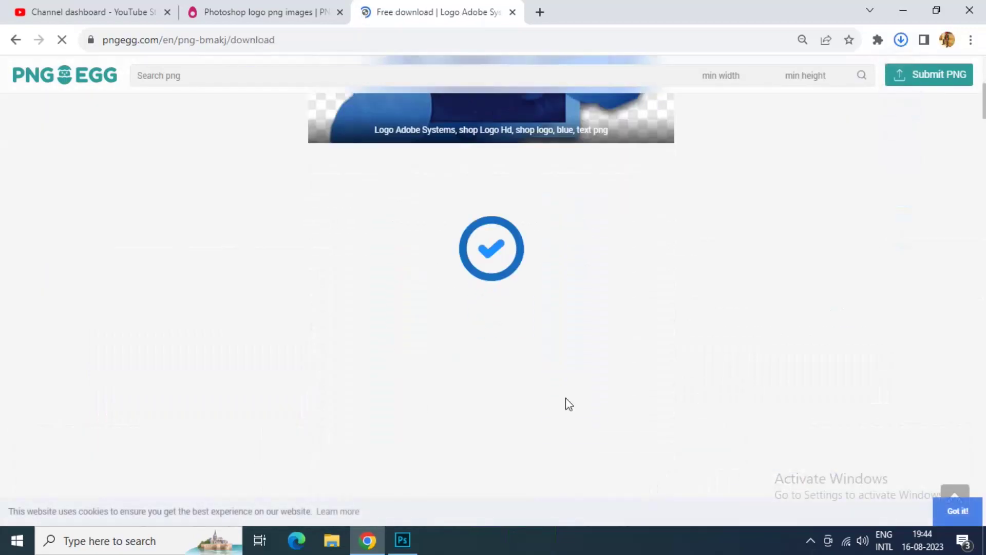
left_click(512, 12)
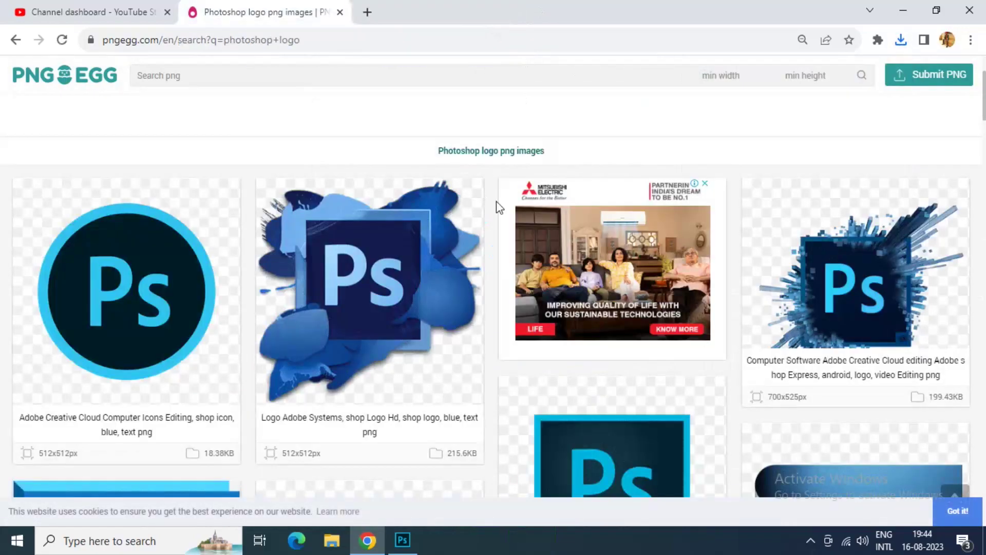
Step: Switch back to Photoshop and open the logo file pngegg (5) from the Downloads folder
left_click(402, 539)
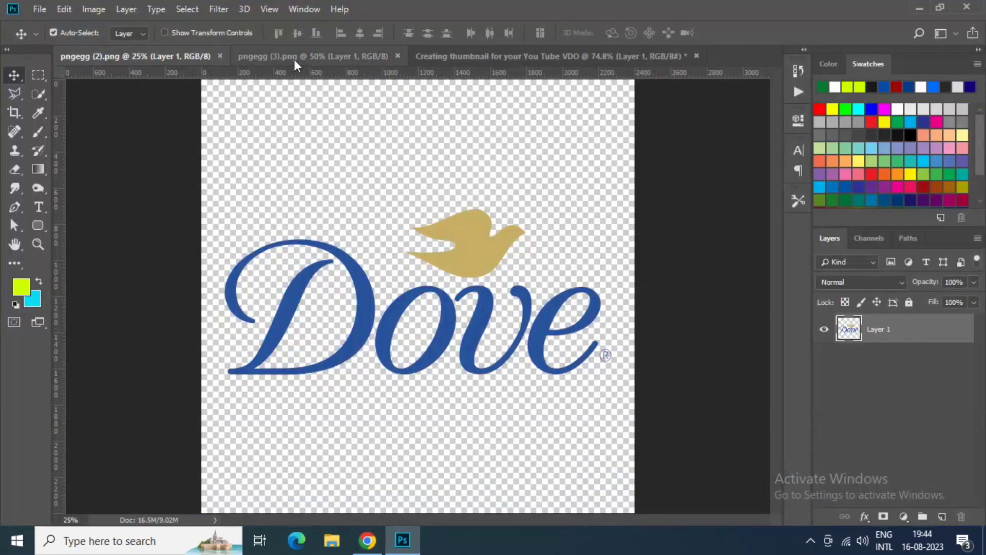
left_click(421, 55)
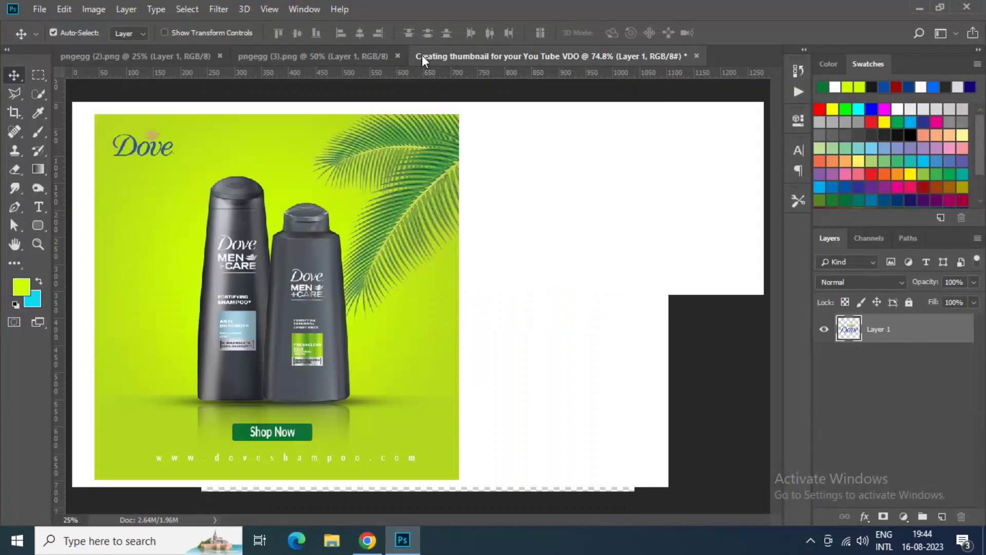
left_click(36, 10)
left_click(42, 38)
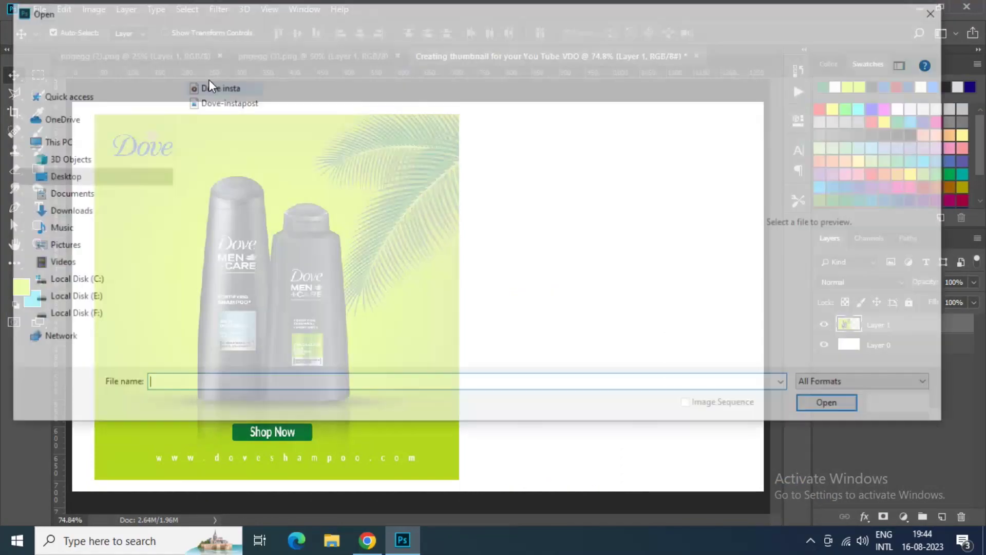
left_click(47, 210)
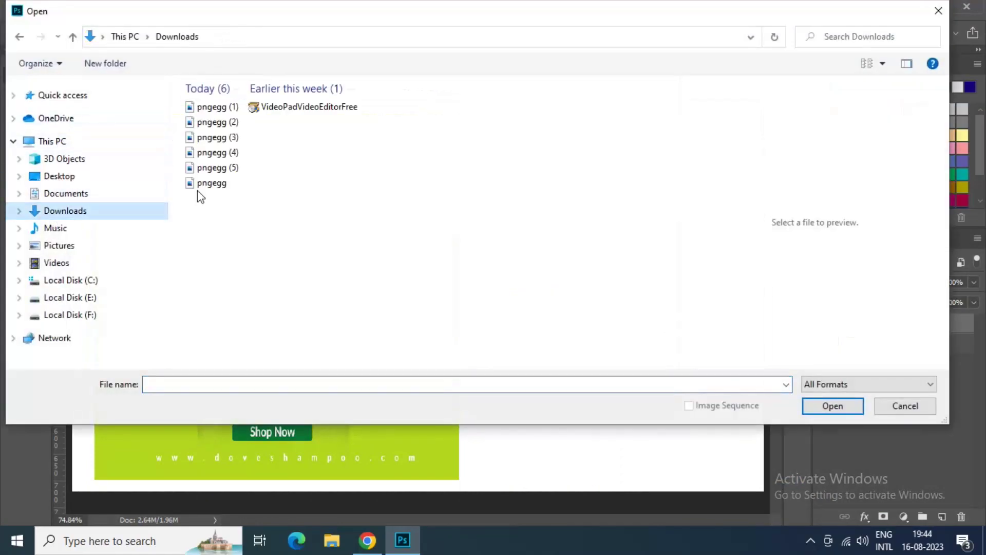
left_click(212, 168)
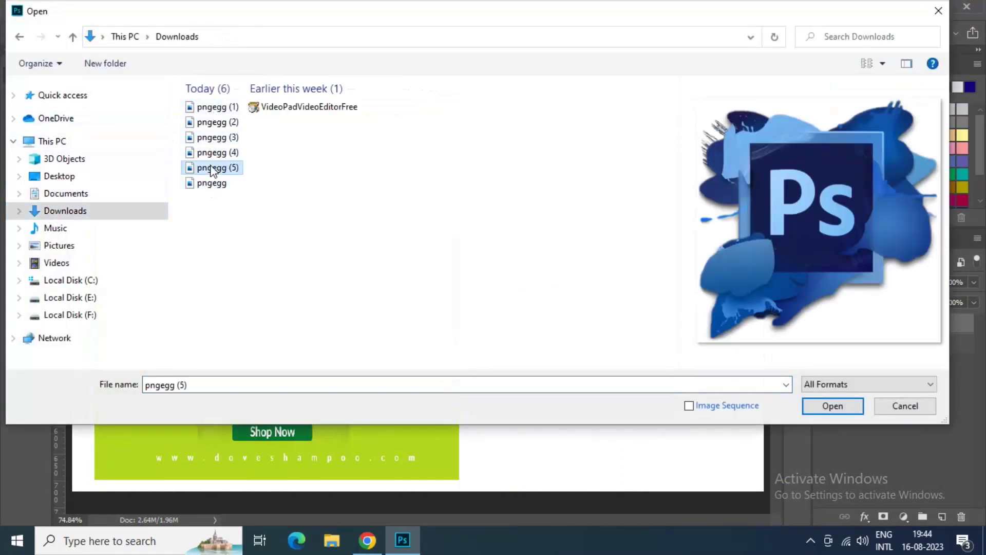
left_click(832, 406)
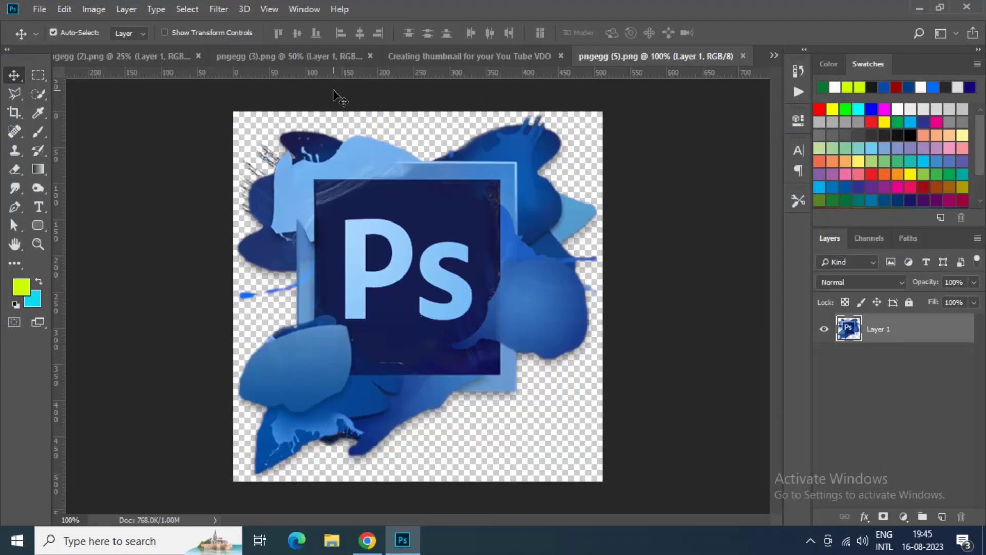
Step: Copy the Ps logo into the thumbnail document, scale it to about 56% with Free Transform and align its top with the poster's top edge
left_click_drag(451, 212, 599, 285)
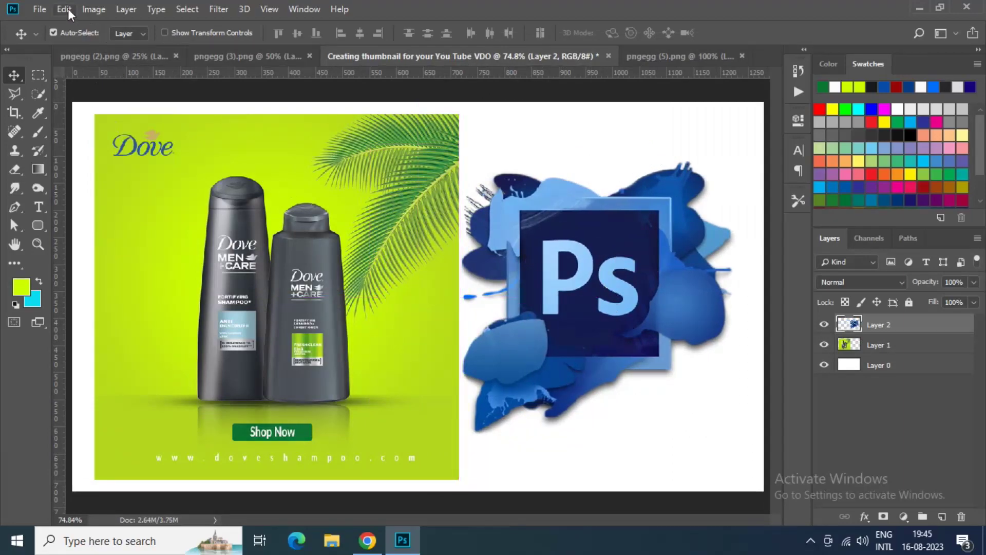
left_click(64, 9)
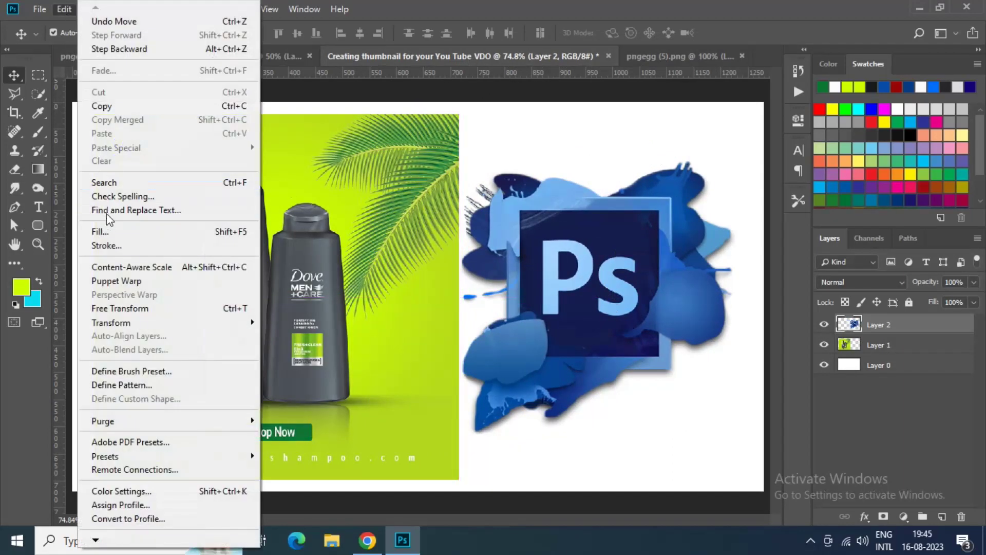
left_click(132, 308)
left_click_drag(738, 435, 696, 392)
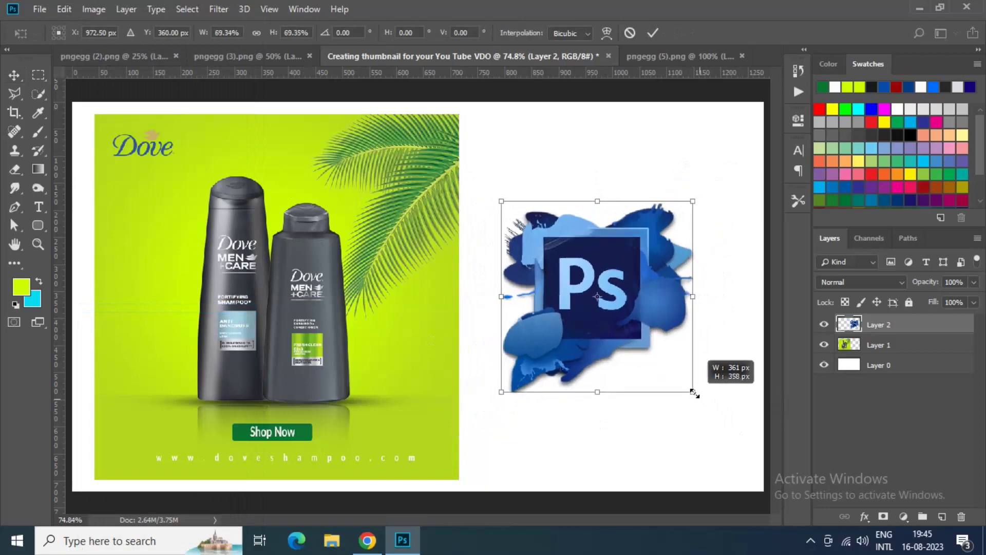
left_click_drag(631, 321, 646, 321)
left_click_drag(708, 392, 687, 372)
left_click_drag(633, 308, 629, 203)
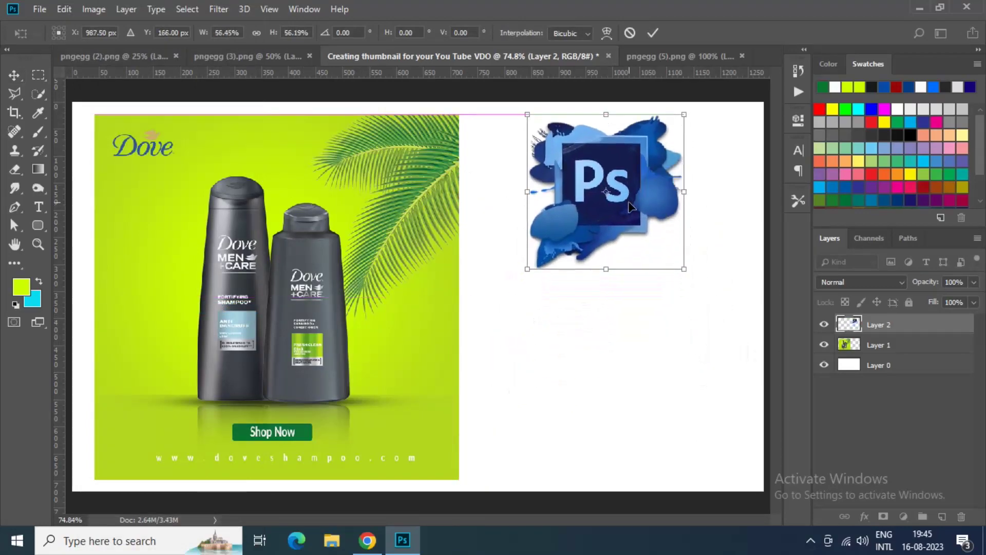
key("Return")
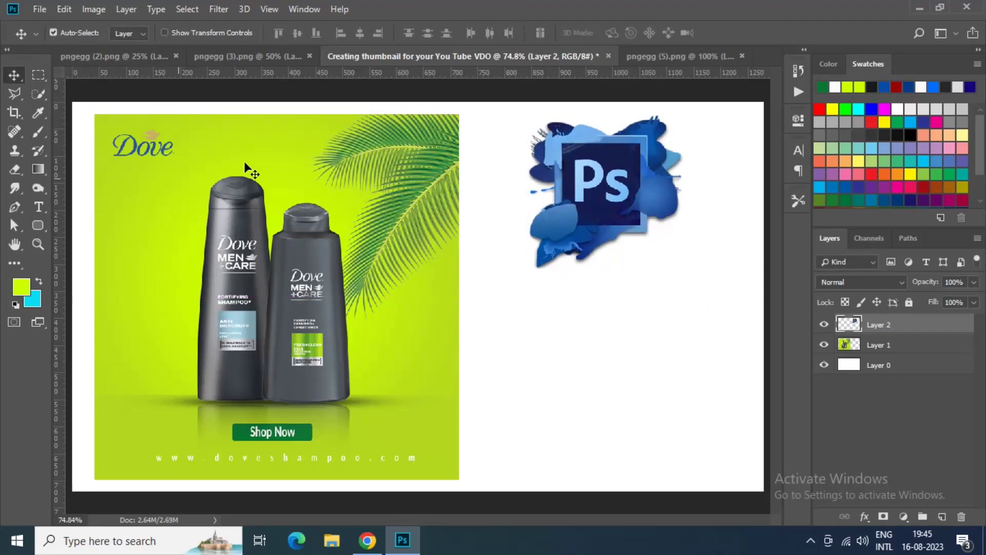
Step: Copy the palm leaf from pngegg (3) into the thumbnail, scale it to about 67%, rotate it about 27.5° and place it in the canvas's lower-right corner
left_click(248, 56)
left_click_drag(473, 203, 642, 238)
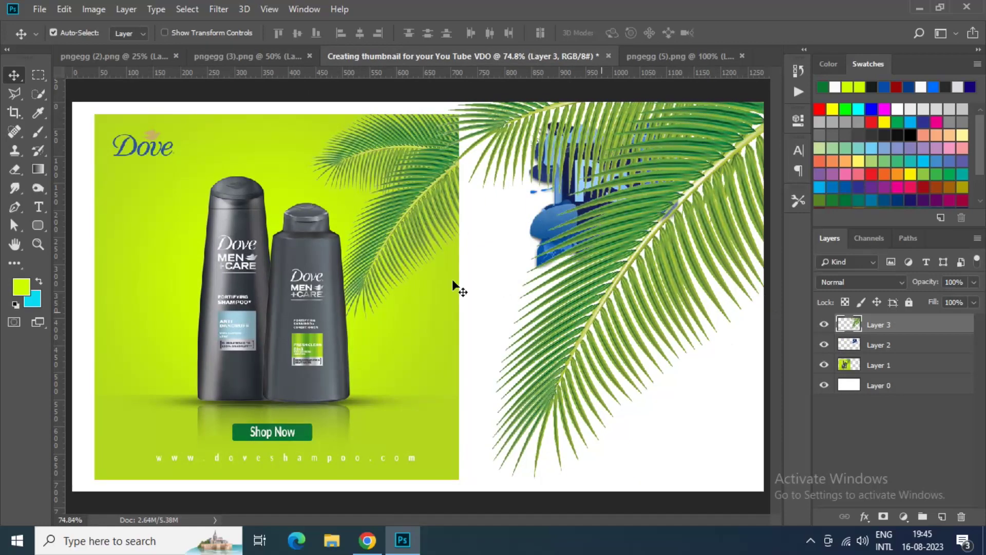
left_click(63, 9)
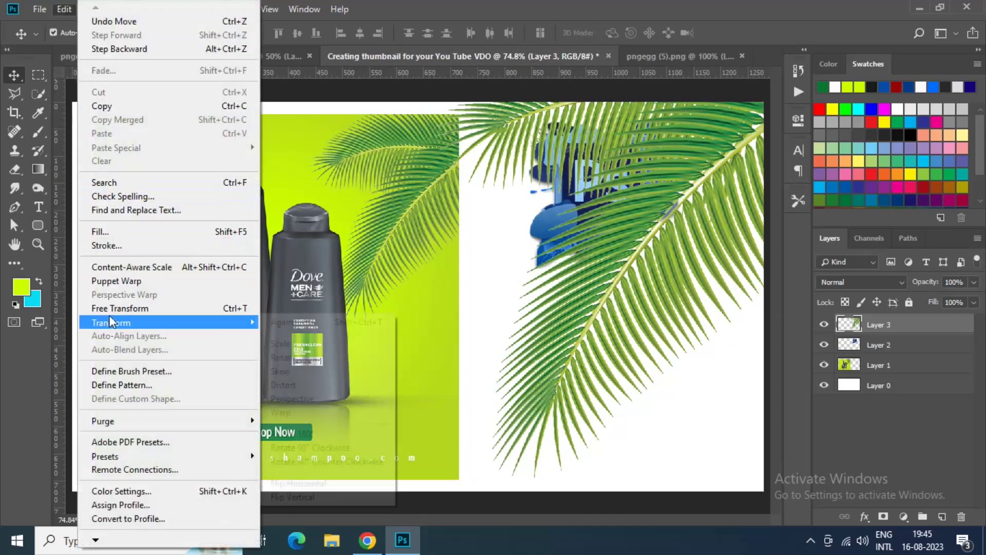
mouse_move(109, 316)
left_click(170, 336)
left_click_drag(432, 479, 489, 402)
left_click_drag(723, 431, 629, 421)
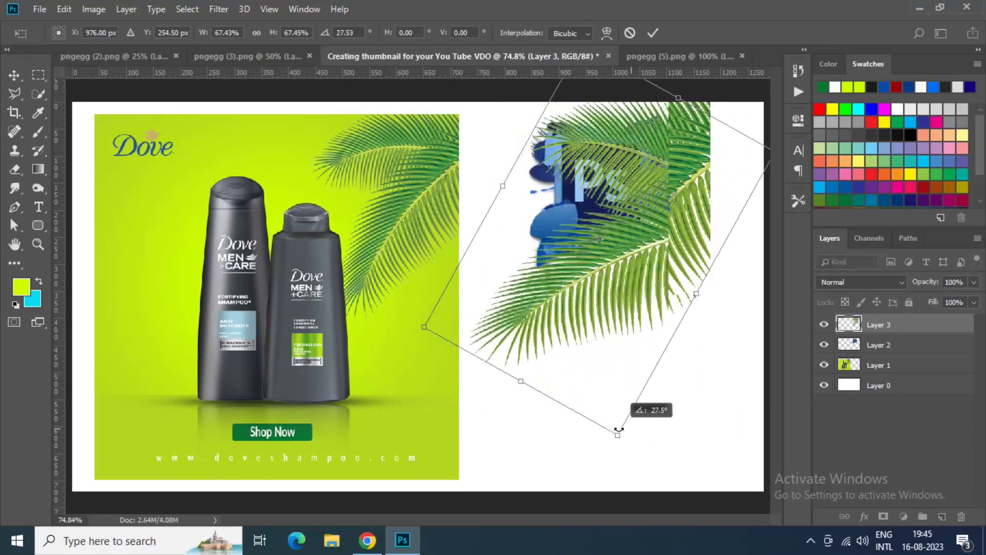
left_click_drag(668, 302, 708, 445)
key("Return")
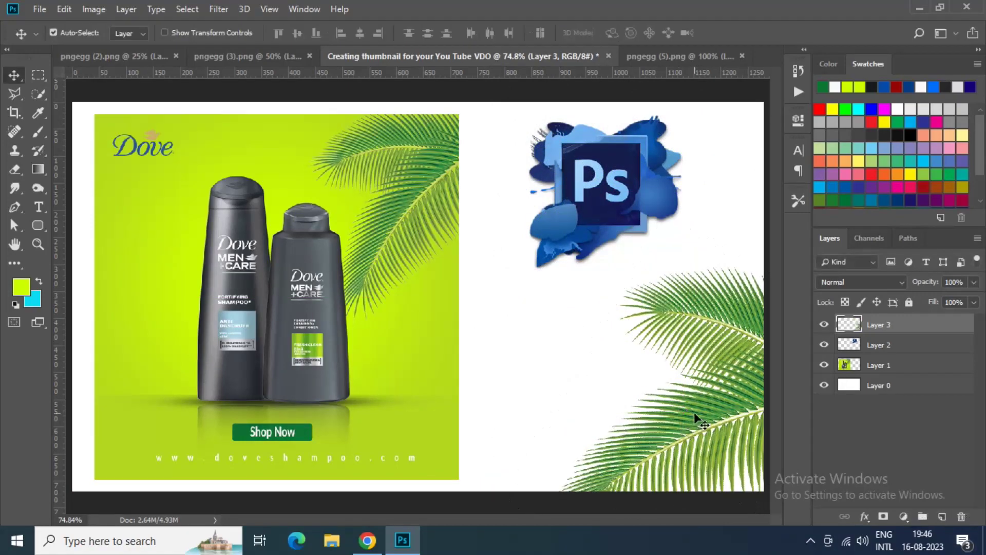
Step: Add a bright yellow-green Solid Color fill layer directly above Layer 0 as the thumbnail's background
left_click(901, 391)
left_click(904, 516)
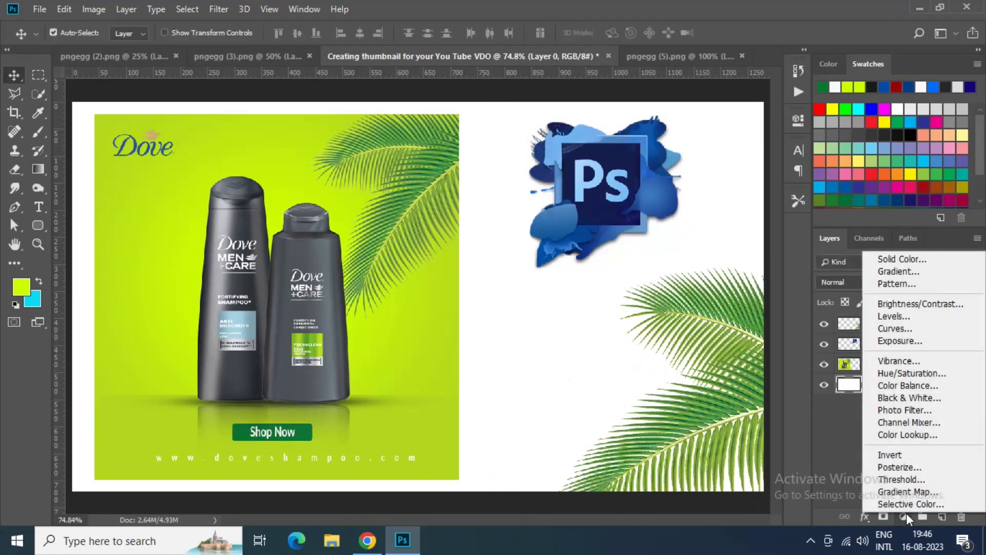
left_click(902, 259)
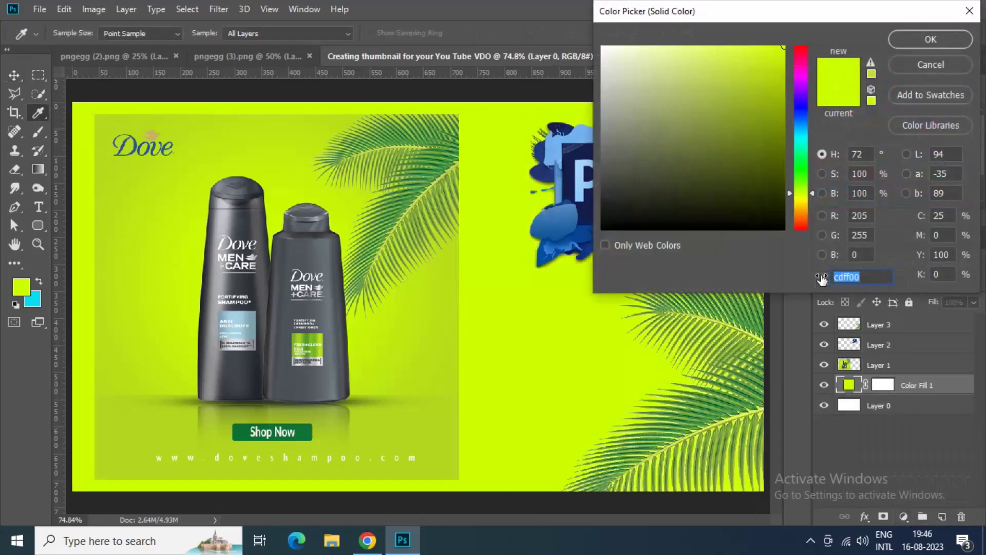
left_click(745, 118)
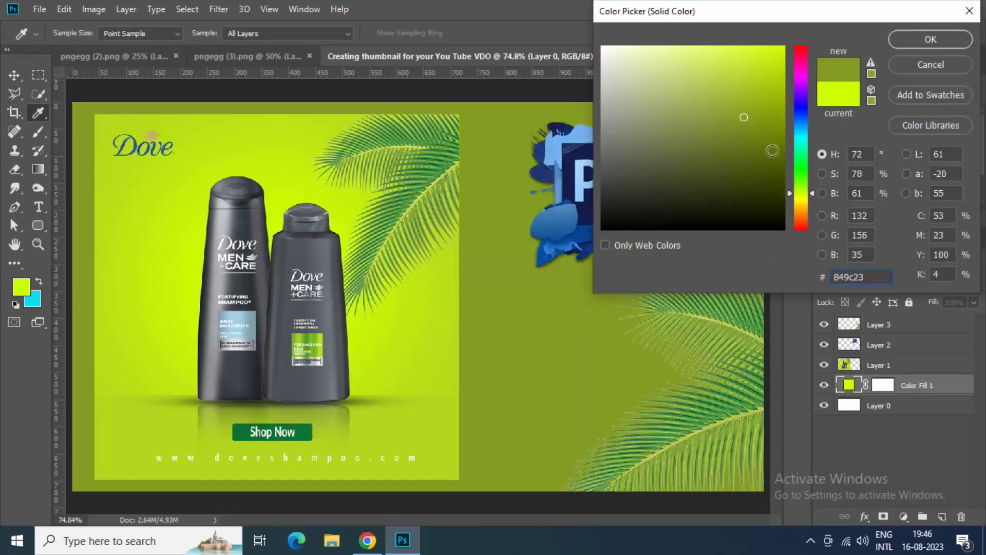
left_click_drag(751, 67, 753, 50)
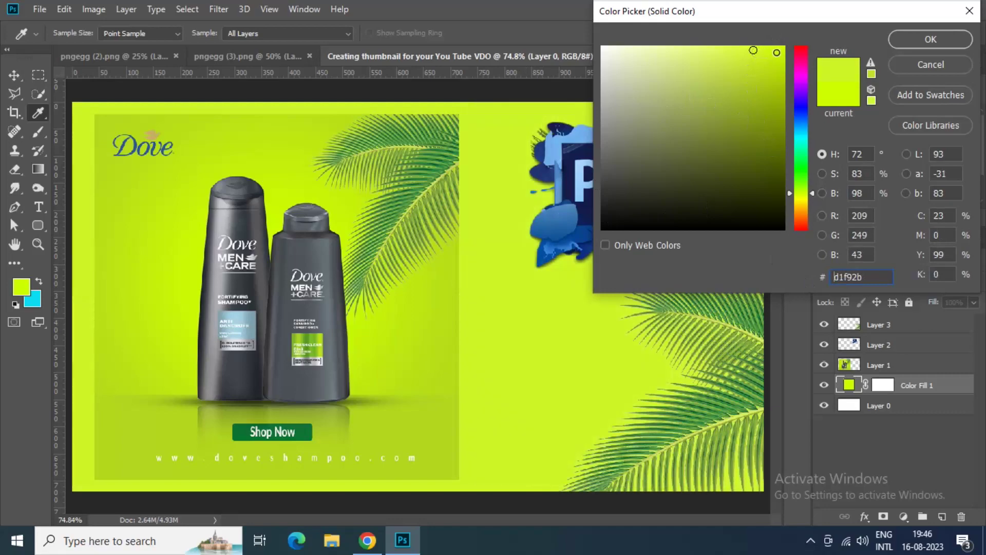
left_click(911, 41)
Step: Apply a Drop Shadow to the poster layer with an angle of about 143° and a distance of about 13 px
left_click(919, 366)
right_click(920, 367)
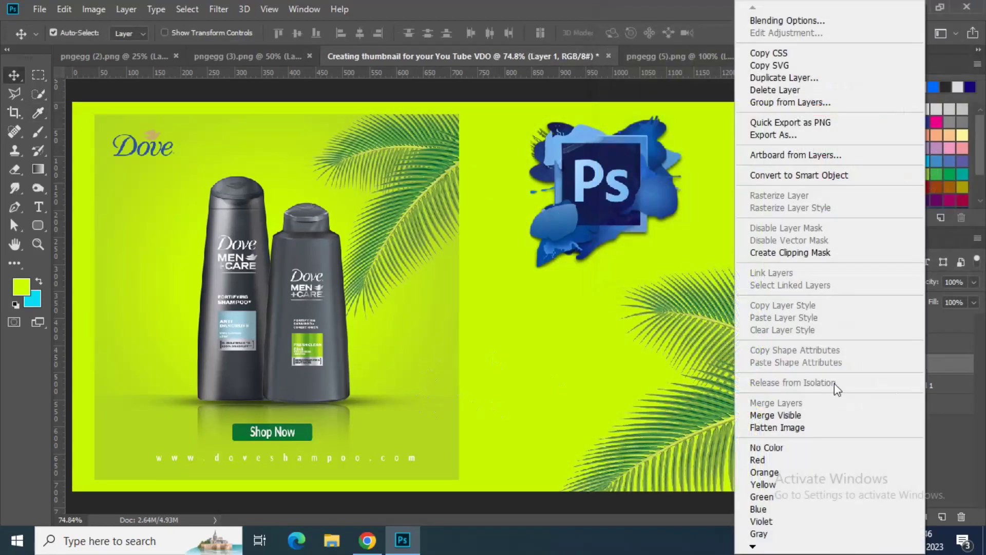
key("Escape")
double_click(920, 364)
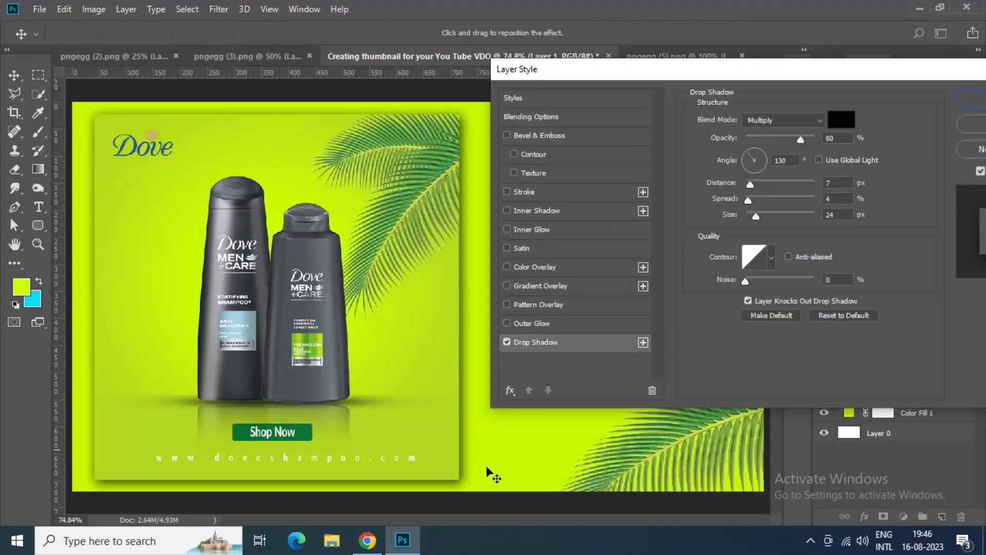
left_click_drag(462, 485, 465, 485)
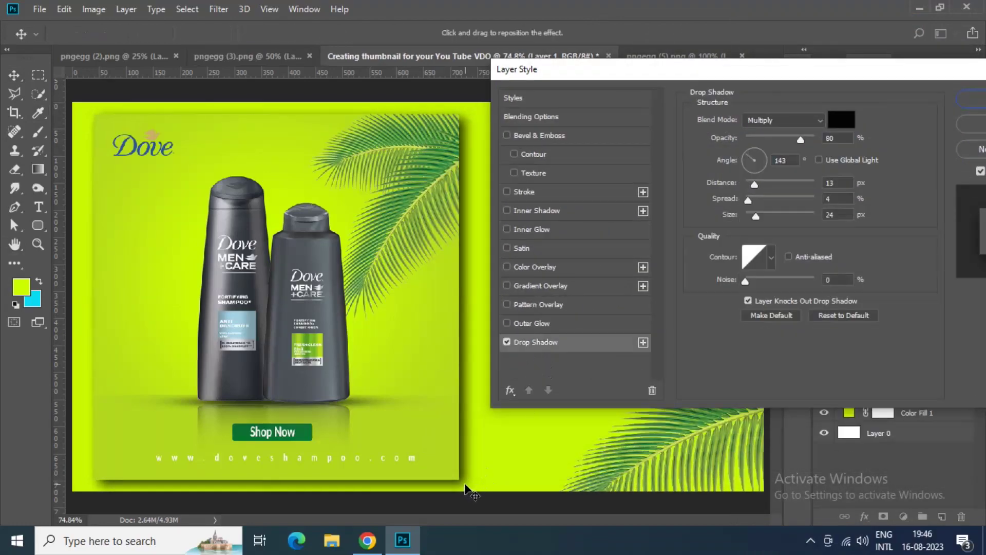
left_click_drag(842, 76, 724, 53)
left_click(876, 76)
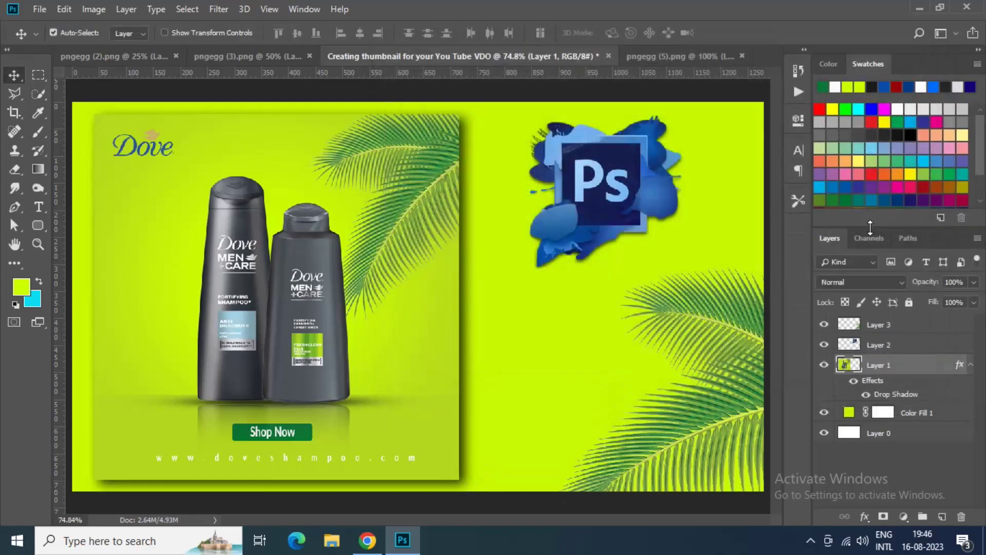
Step: Apply a Gaussian Blur with a radius of 4.0 pixels to the palm leaf layer in the canvas's lower-right corner
left_click(707, 348)
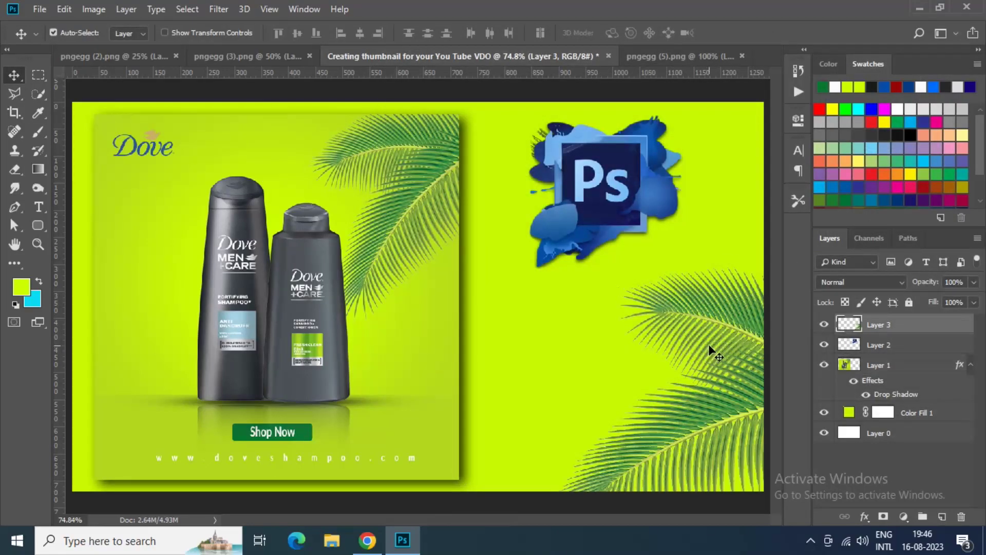
left_click(825, 326)
left_click(825, 326)
left_click(216, 9)
mouse_move(265, 160)
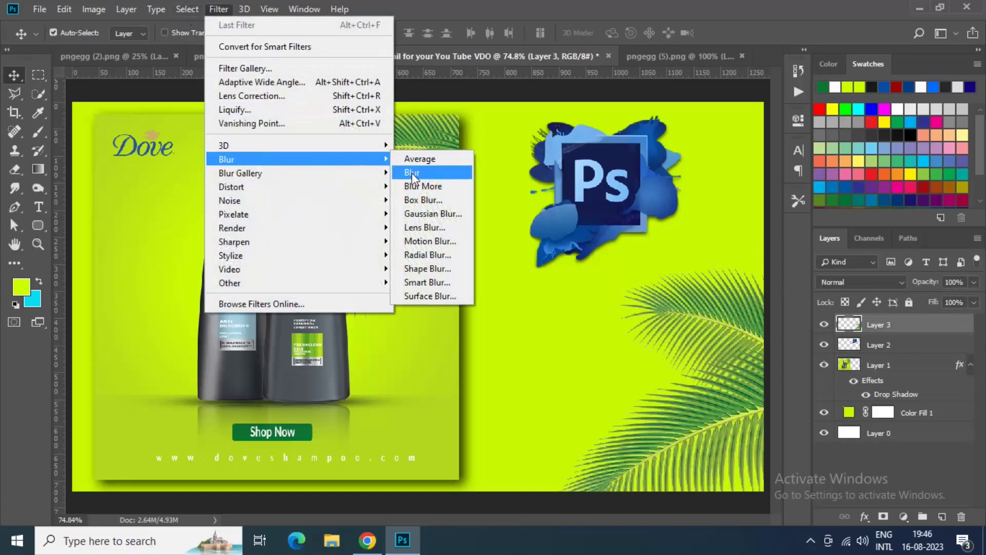
left_click(423, 213)
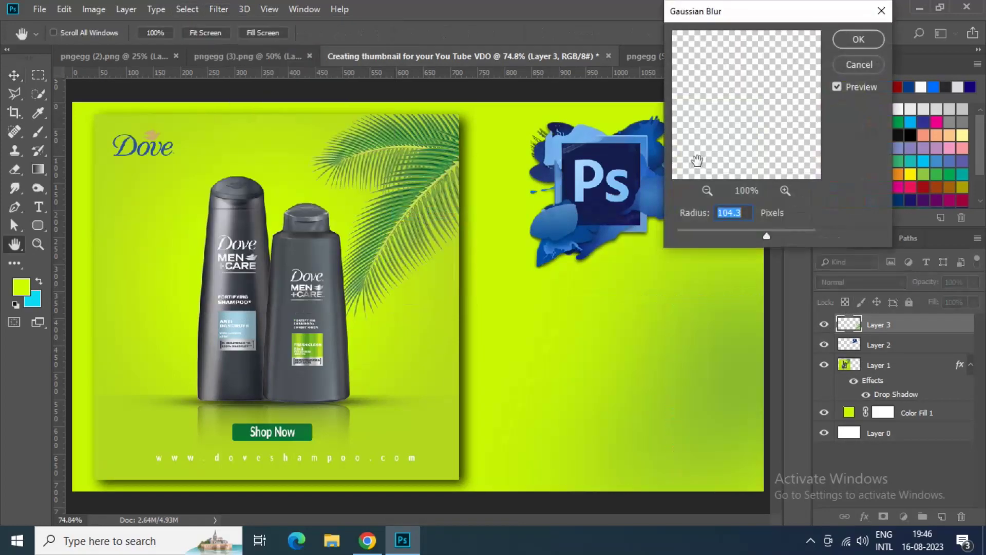
left_click_drag(723, 231, 725, 232)
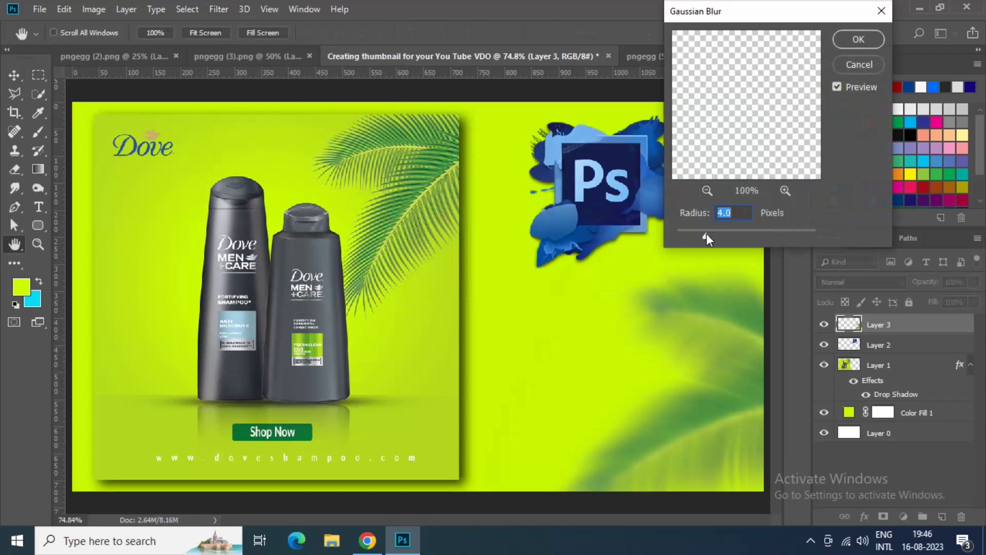
left_click(856, 40)
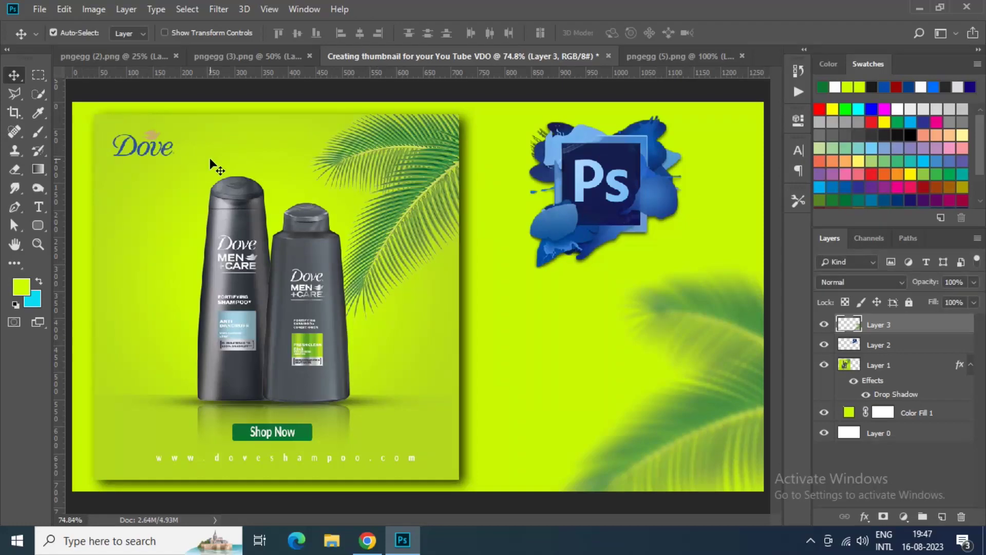
Step: Add the text "Instagram" in Lato Bold below the Ps logo and set its tracking to 60
left_click(33, 208)
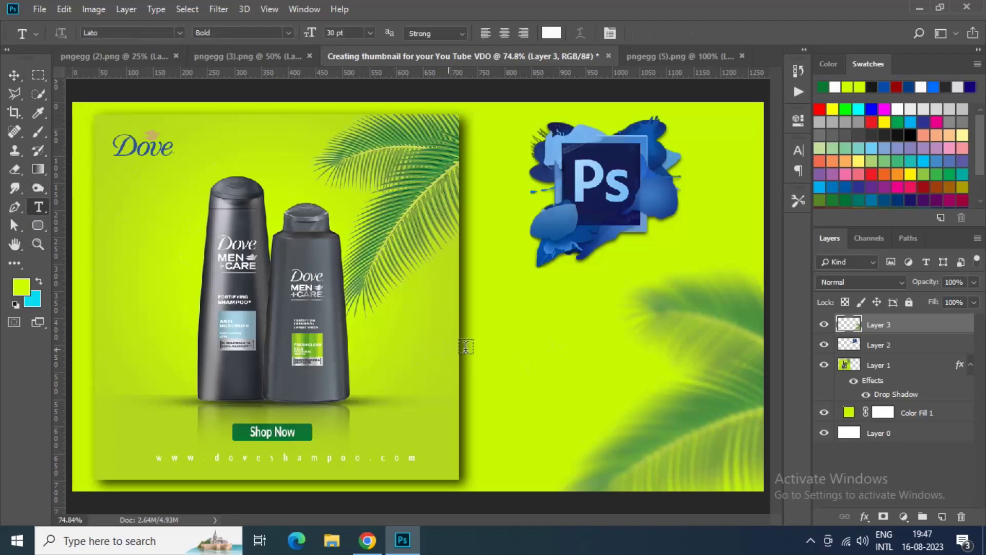
left_click(494, 308)
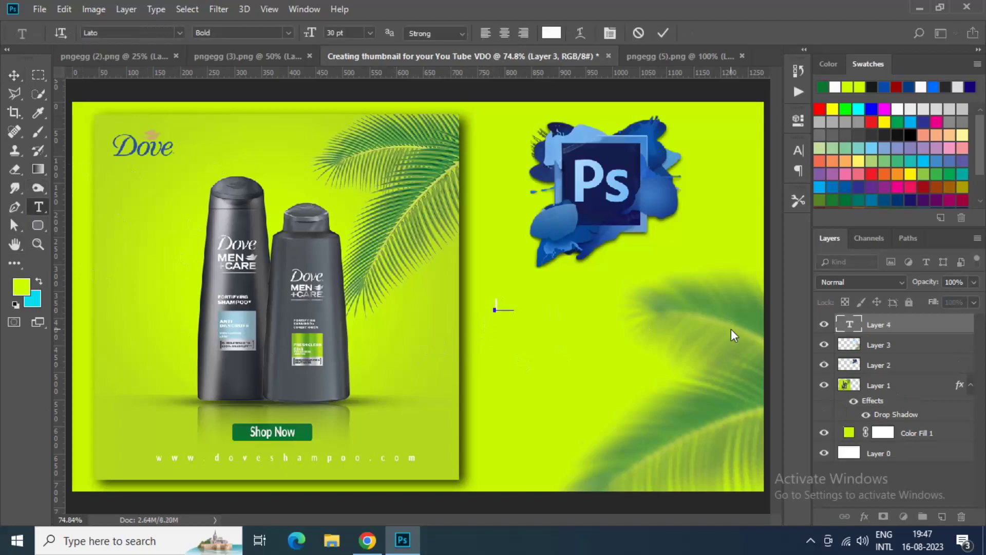
type("INstagram")
key("ctrl+a")
left_click(798, 151)
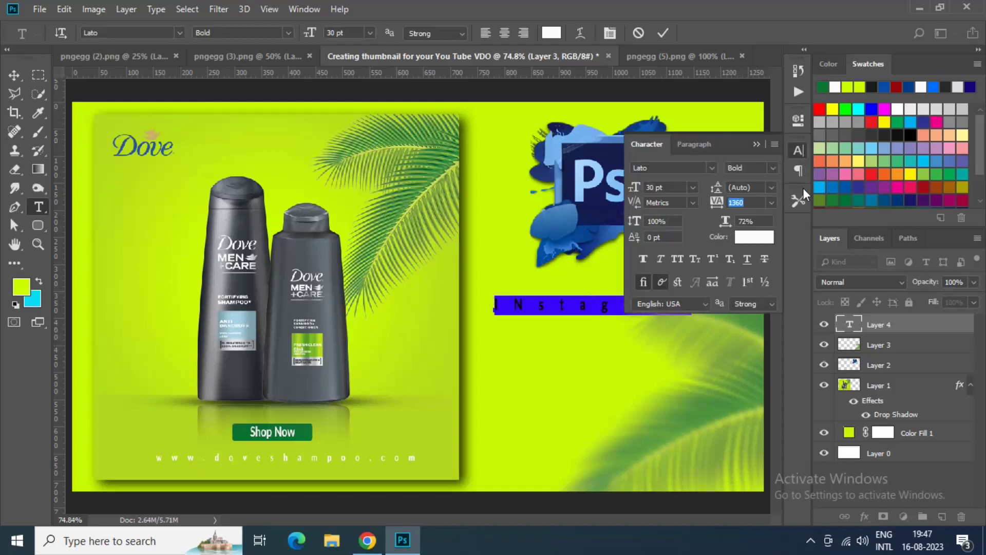
left_click_drag(717, 203, 662, 225)
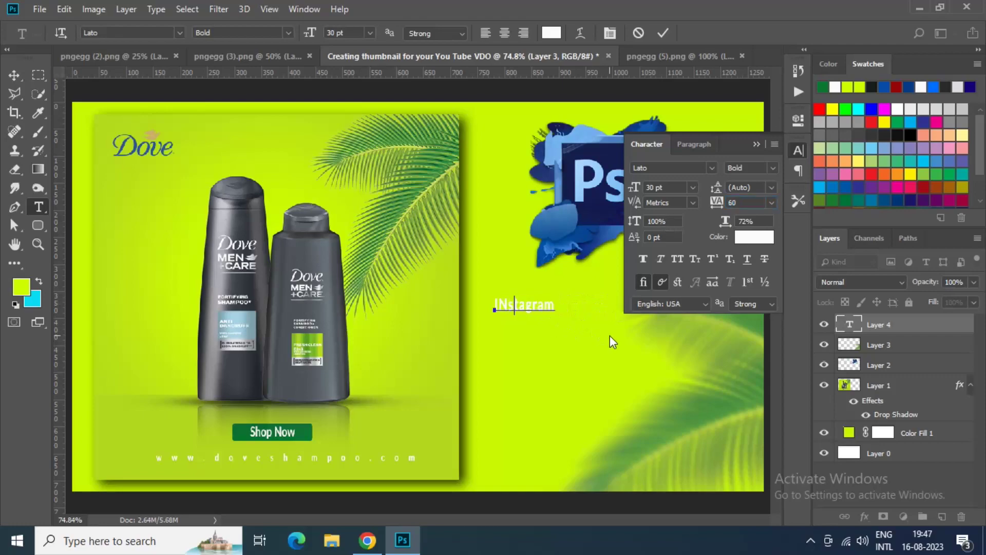
key("Delete")
type("n")
Step: Set the Instagram text's color to dark blue #161e4d, sampled from the Ps logo, and its size to 55 pt
key("ctrl+a")
left_click(754, 236)
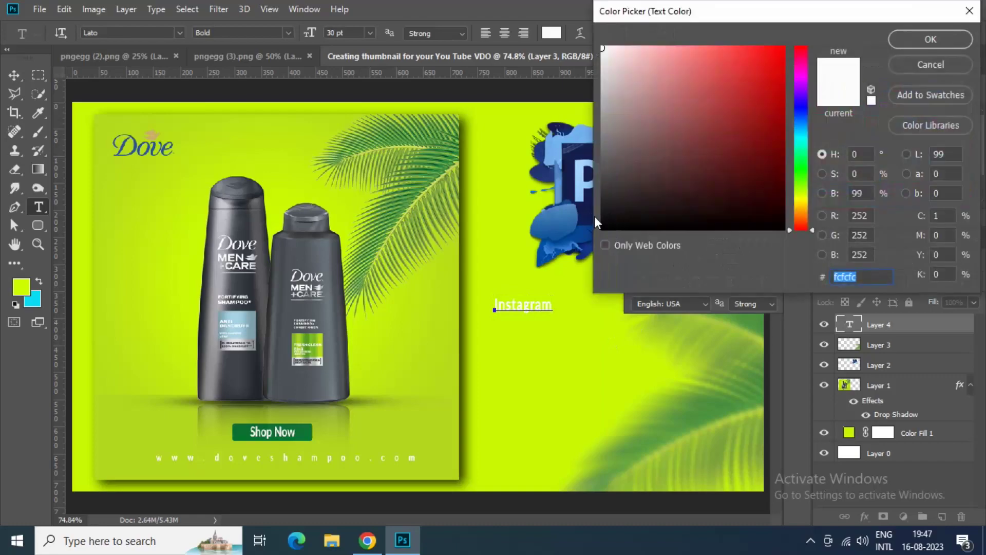
left_click(590, 209)
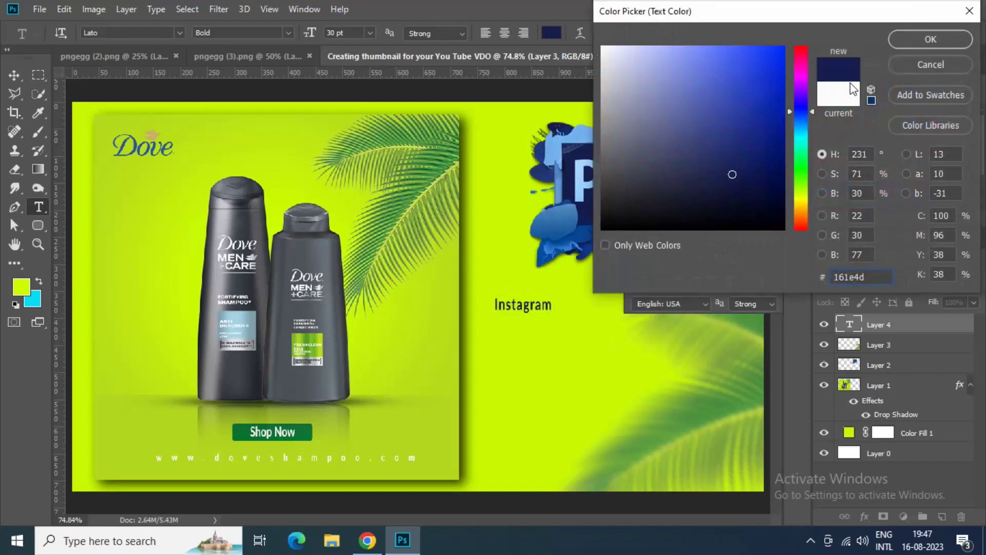
left_click(899, 39)
left_click(693, 188)
left_click(661, 353)
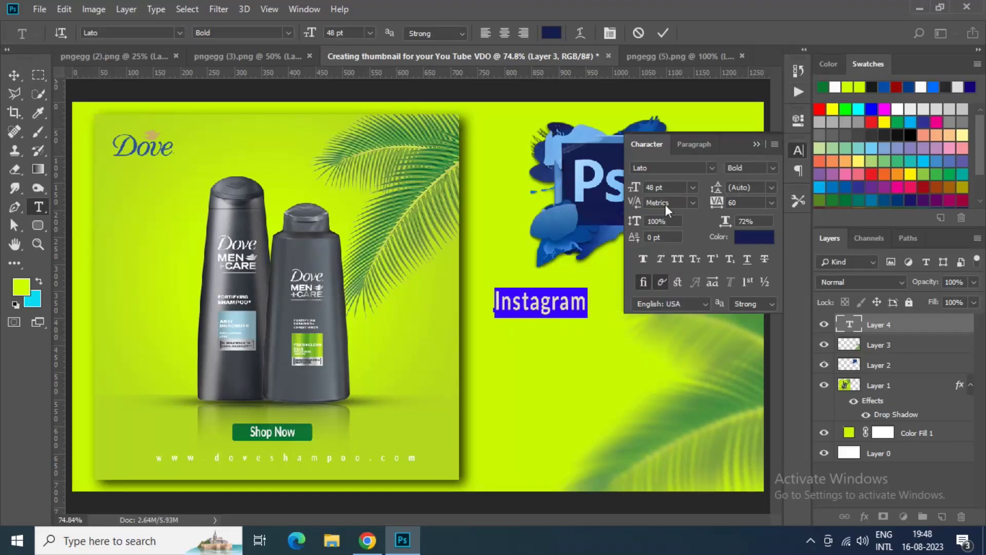
left_click_drag(637, 191, 647, 191)
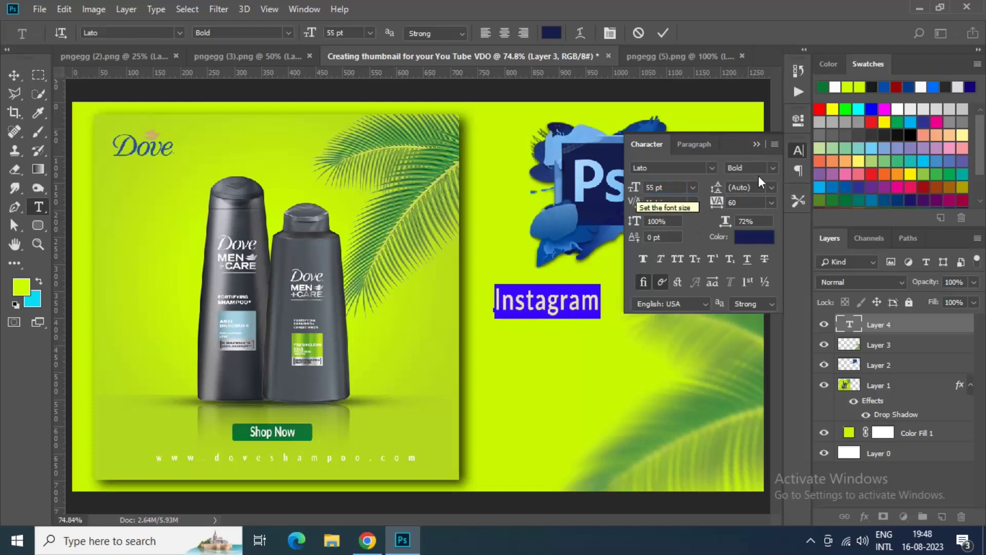
key("Return")
left_click(663, 34)
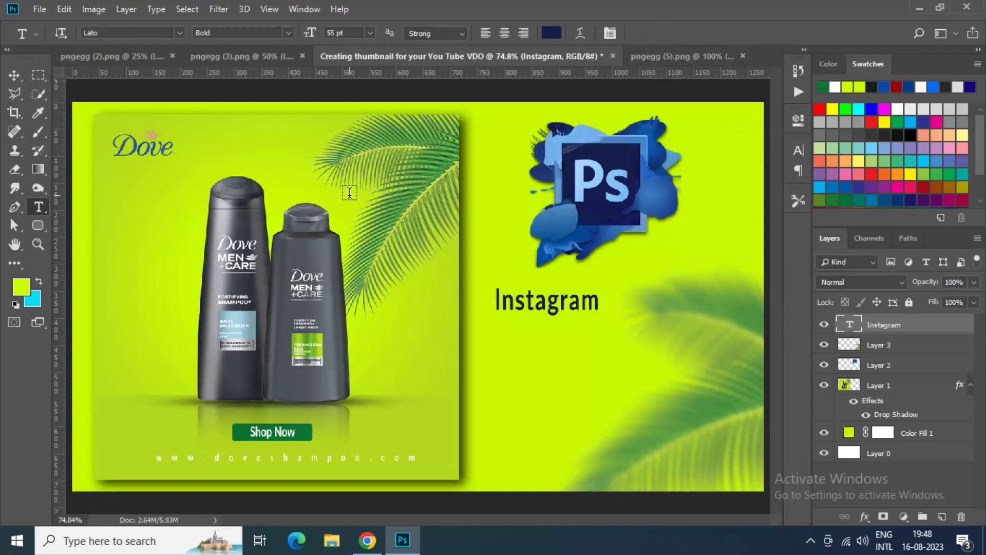
Step: Duplicate the Instagram text directly below itself and change the copy's wording to "BANNER DESIGN"
left_click(14, 75)
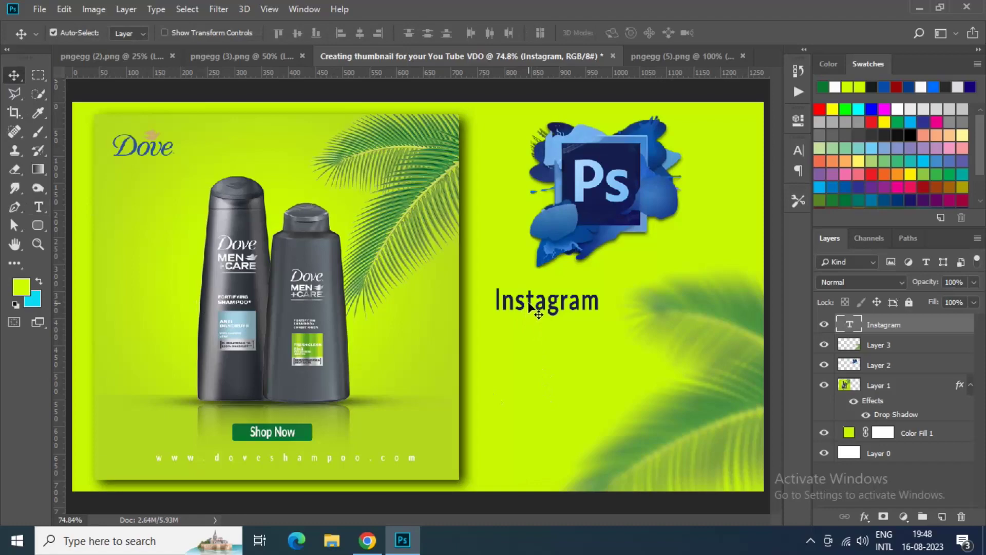
left_click_drag(530, 310, 531, 332)
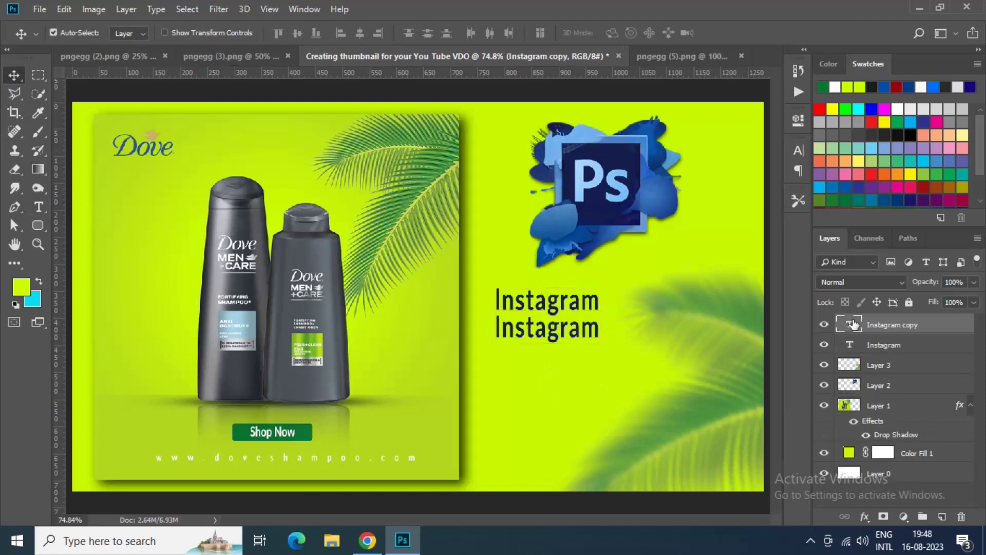
double_click(850, 323)
type("BAN")
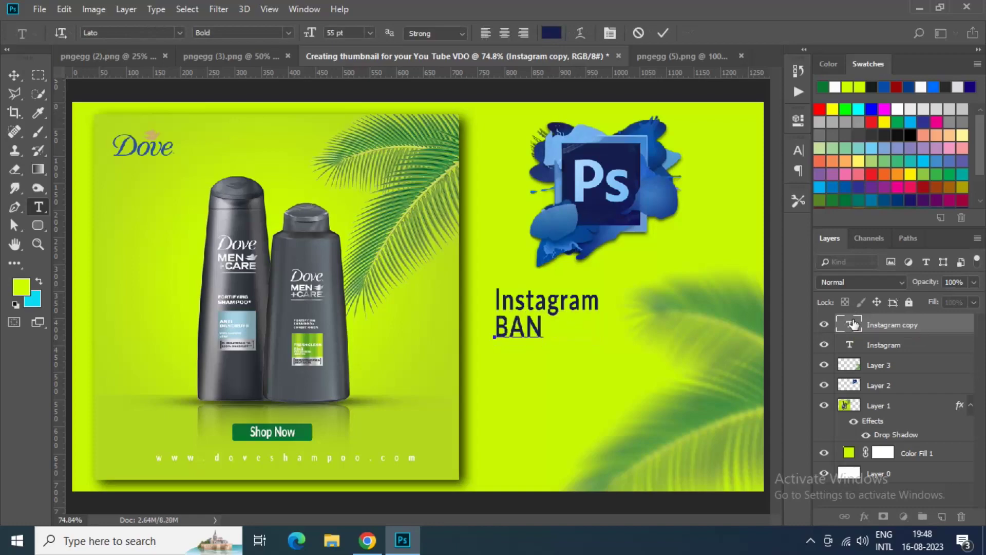
type("NER")
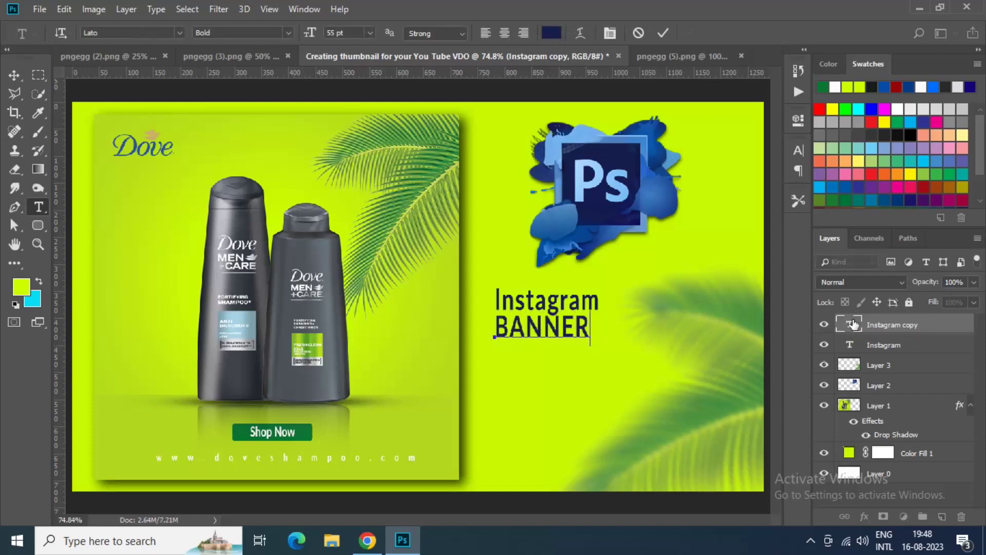
type(" DESIGN")
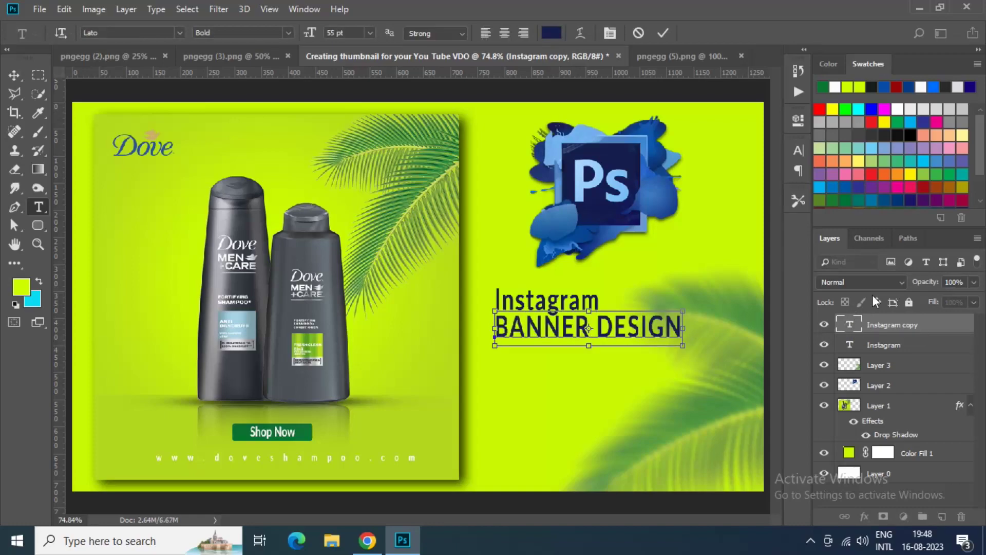
Step: Set the BANNER DESIGN text's font style to Lato Heavy
key("ctrl+a")
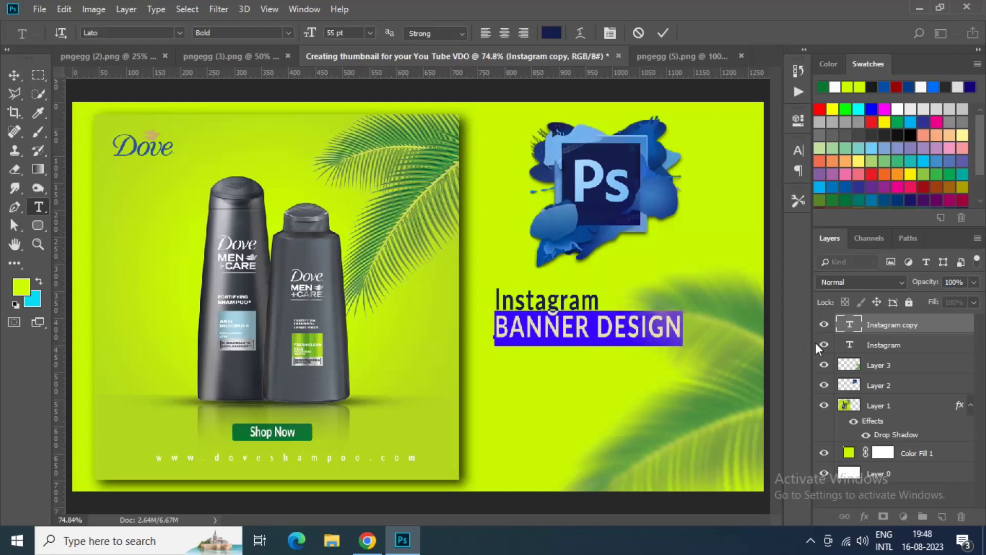
left_click(794, 150)
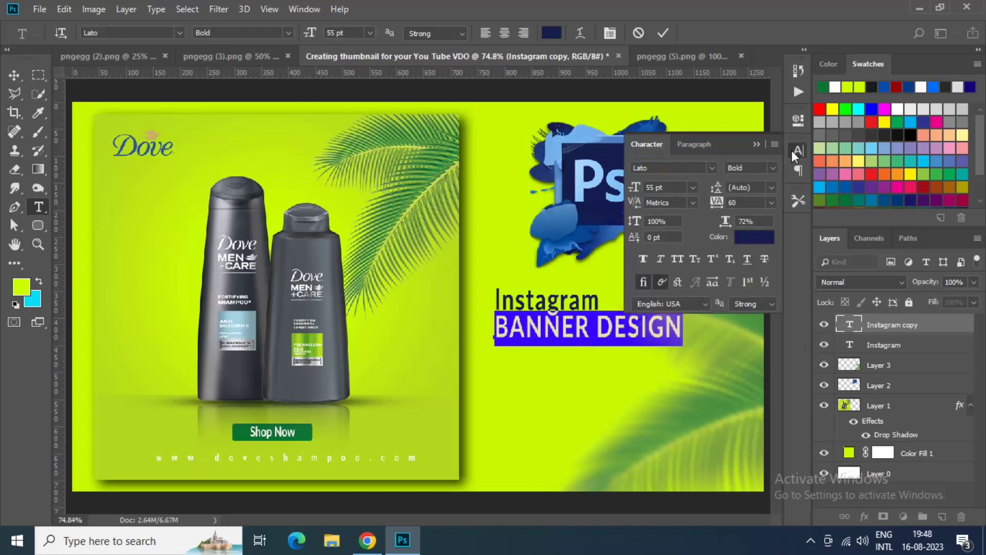
left_click(711, 169)
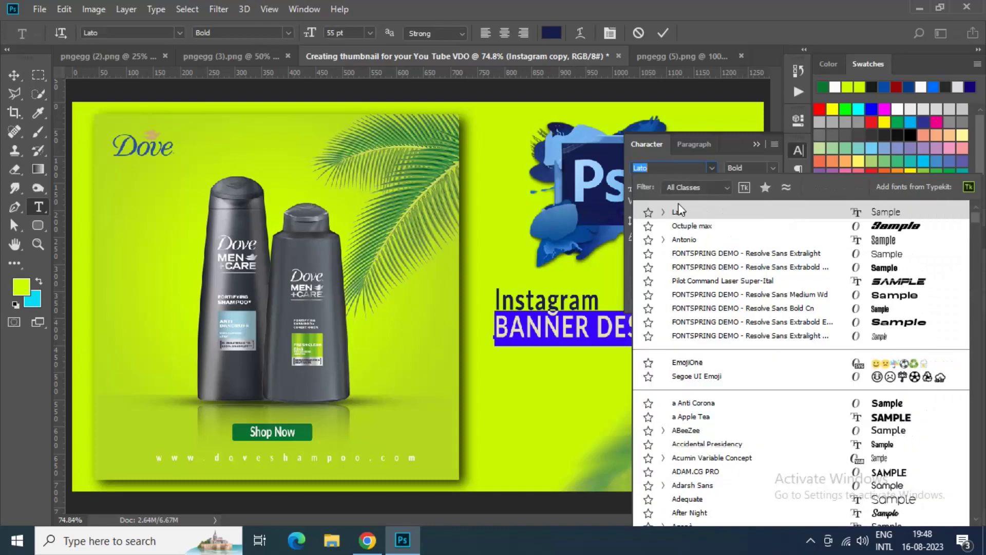
left_click(663, 212)
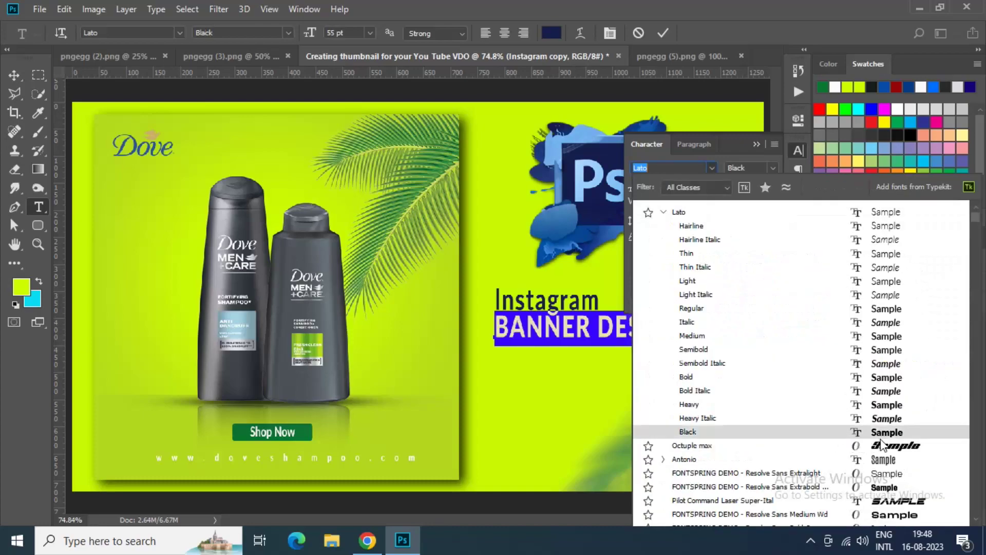
left_click(886, 406)
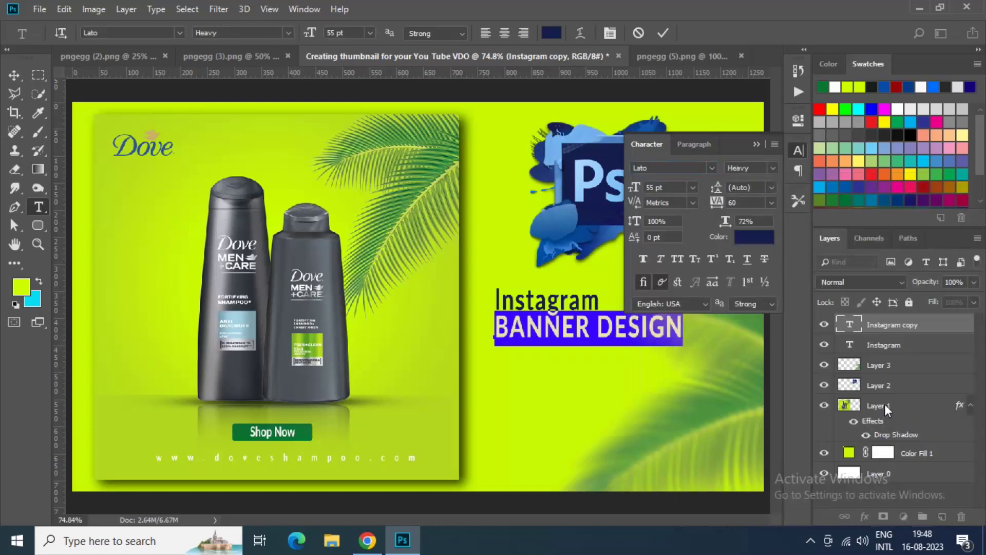
key("ctrl+Return")
key("v")
Step: Nudge the BANNER DESIGN and Instagram lines so that their left edges align
mouse_move(584, 330)
left_mouse_down()
mouse_move(582, 337)
mouse_move(580, 329)
left_mouse_up()
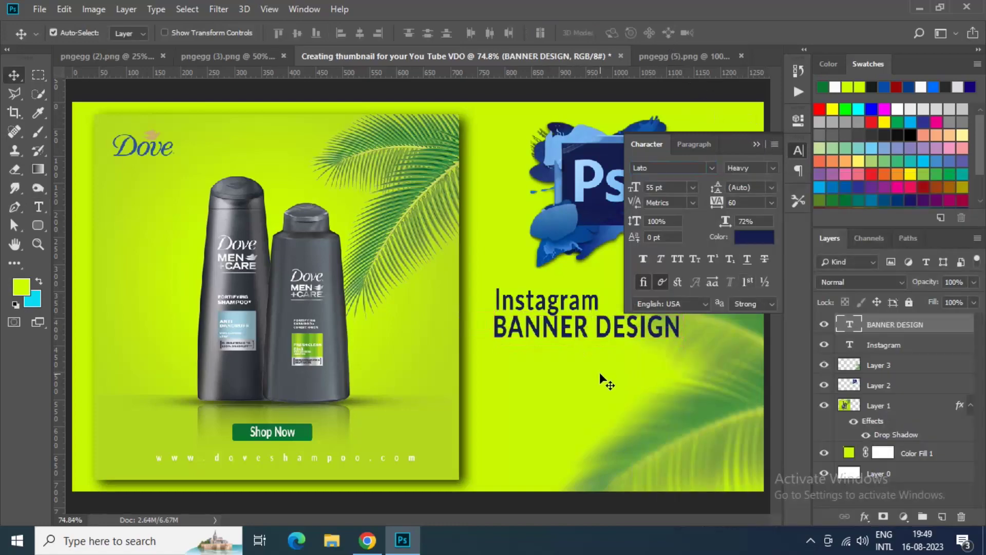
left_click(797, 151)
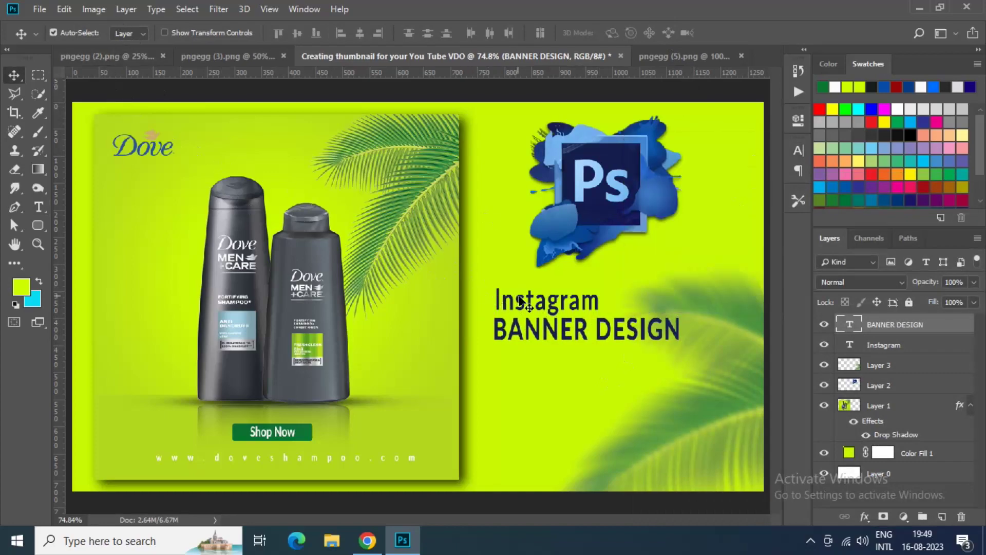
left_click(529, 304)
left_click_drag(529, 305, 526, 304)
key("ctrl+z")
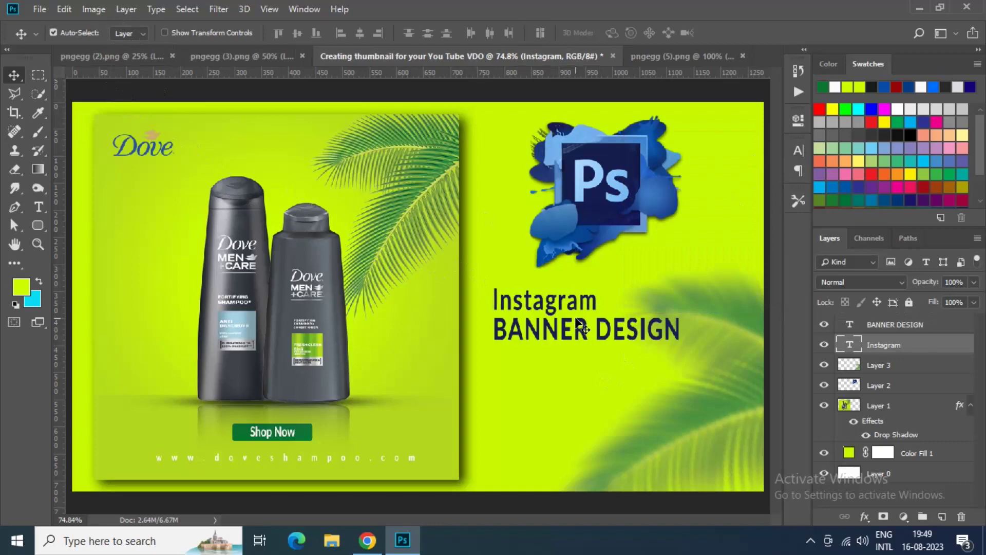
Step: Change the BANNER DESIGN text's color to near-white #fefefe
key("t")
key("Return")
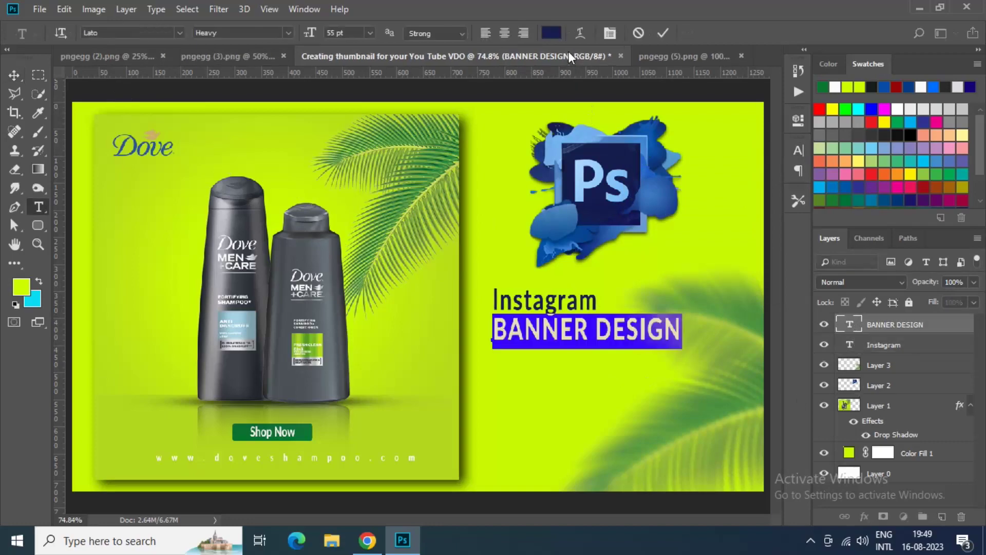
left_click(552, 33)
left_click(603, 47)
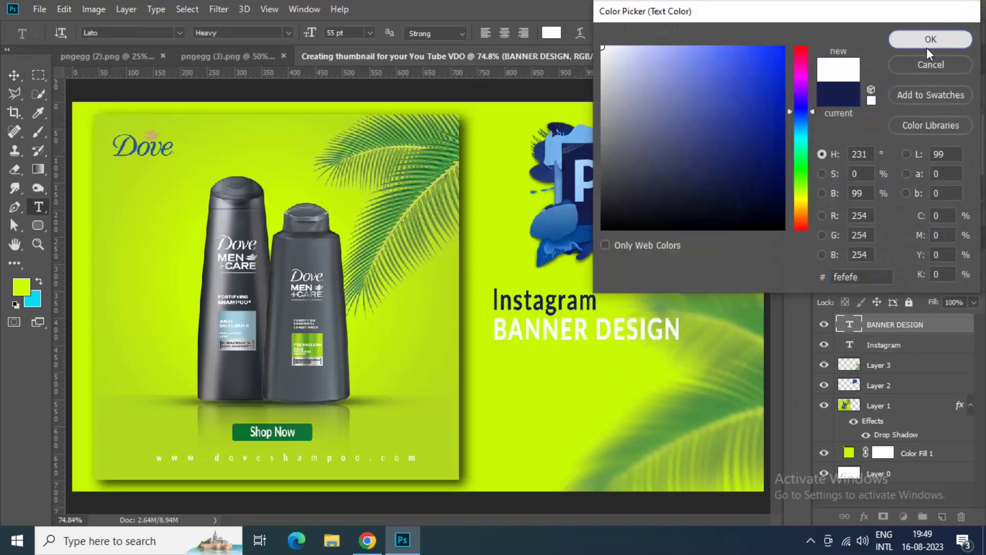
left_click(930, 40)
left_click(40, 9)
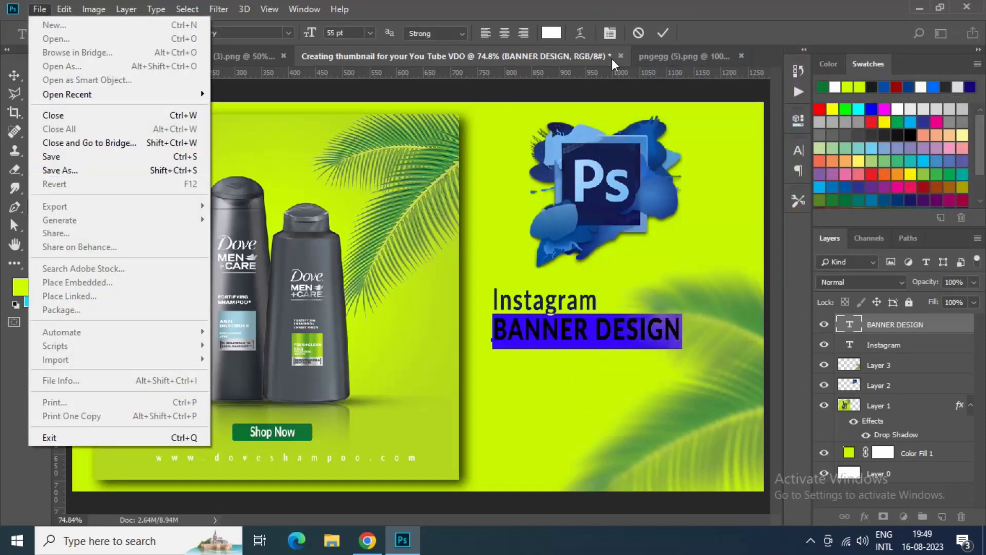
left_click(663, 33)
left_click(662, 33)
Step: Stretch the BANNER DESIGN text wider and taller with Free Transform, and move the Instagram text down to sit just above it
left_click(39, 9)
mouse_move(64, 10)
left_click(115, 312)
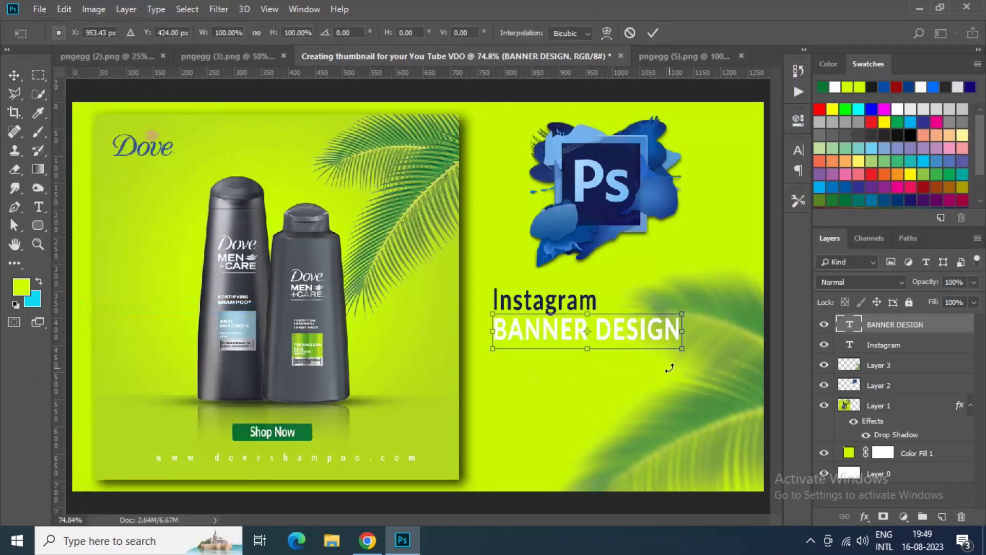
left_click_drag(683, 350, 738, 396)
key("Return")
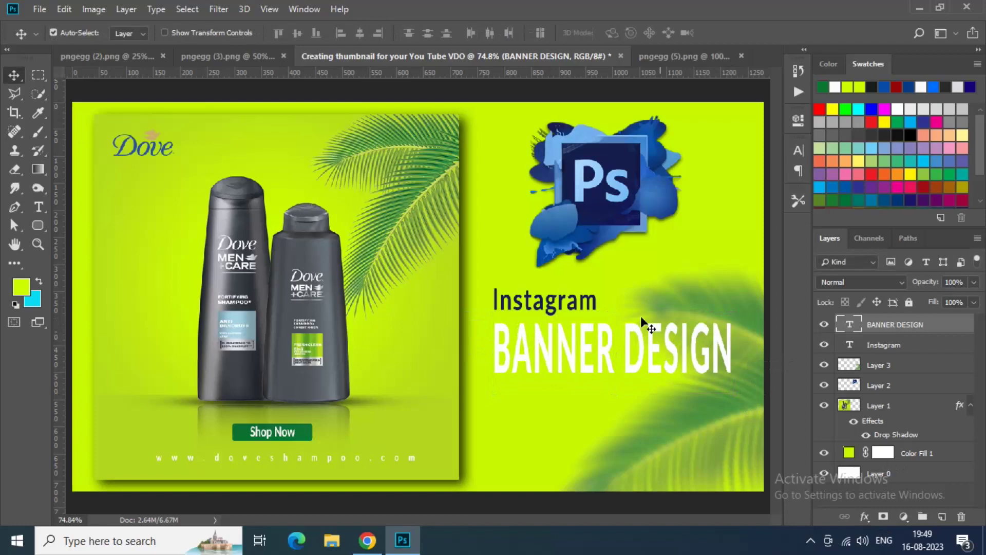
left_click(560, 302)
left_click_drag(557, 301, 558, 307)
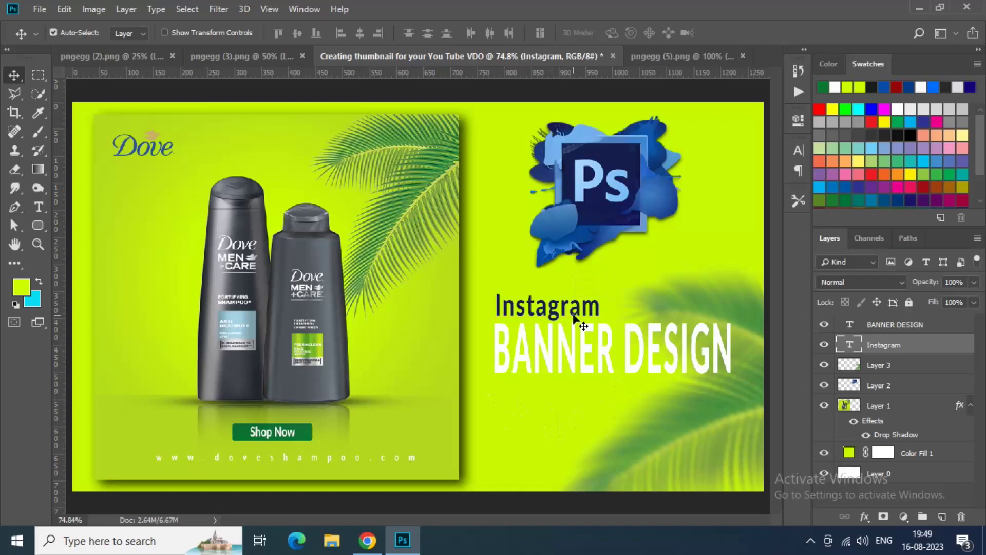
Step: Duplicate the Instagram text below BANNER DESIGN and change the copy's wording to "For You Tube Videos"
left_click_drag(561, 304, 565, 389)
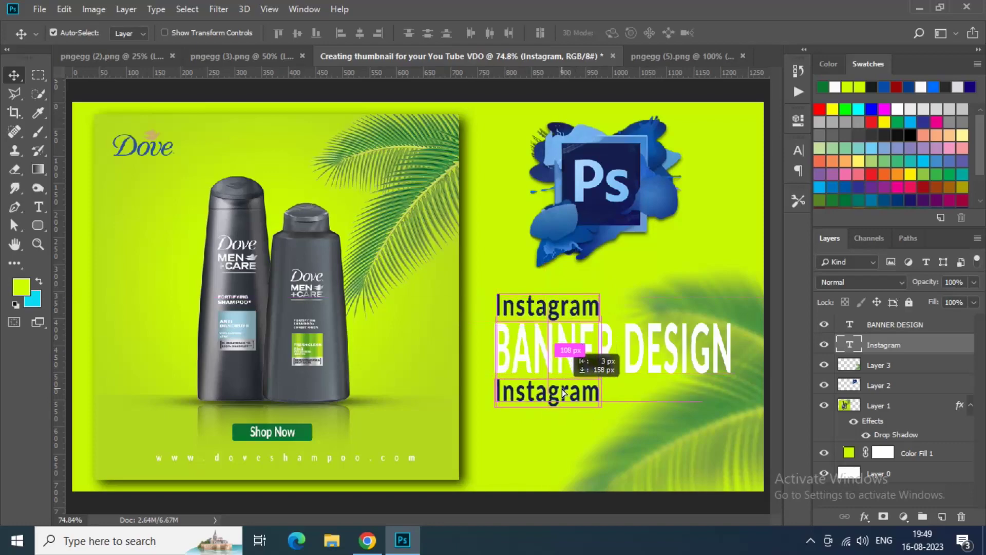
double_click(855, 347)
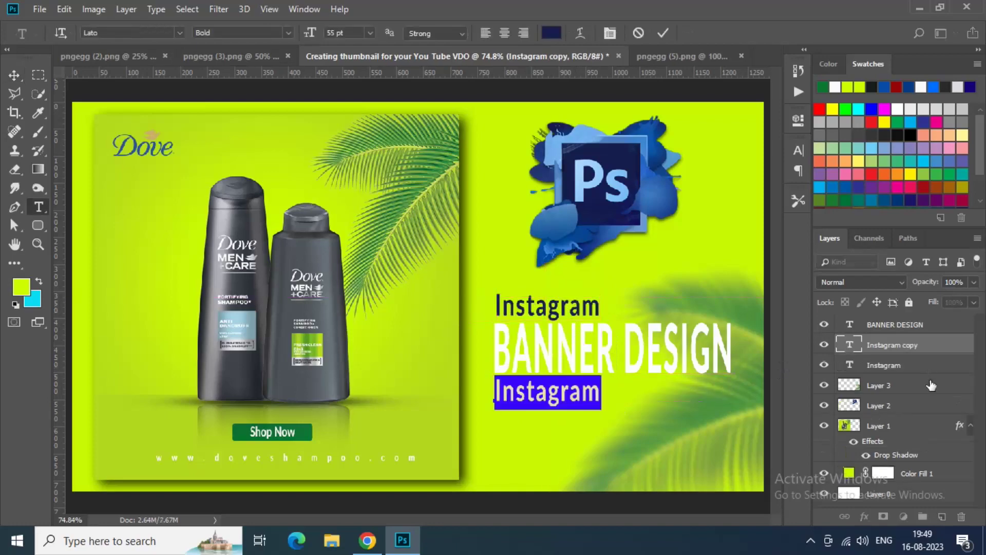
type("FOR")
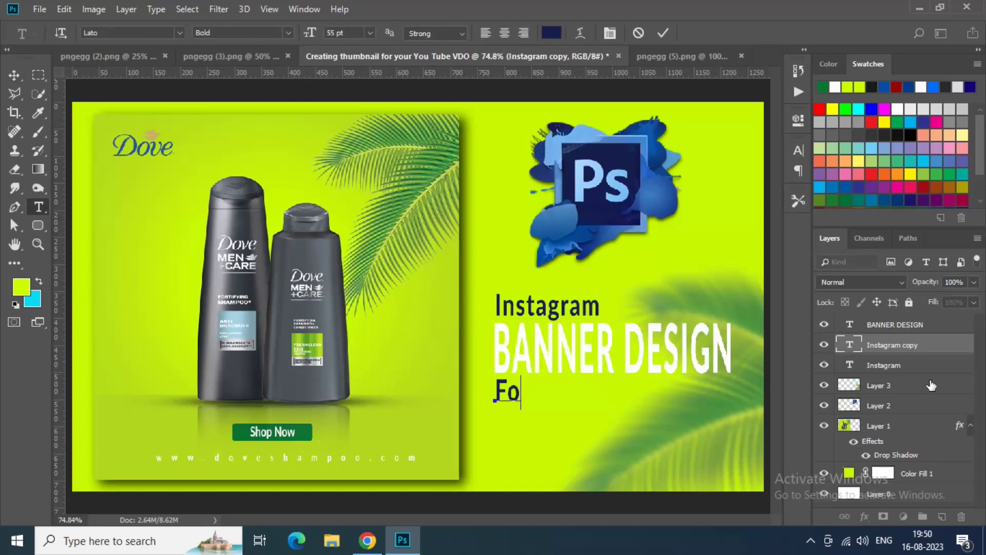
type(" You Tube")
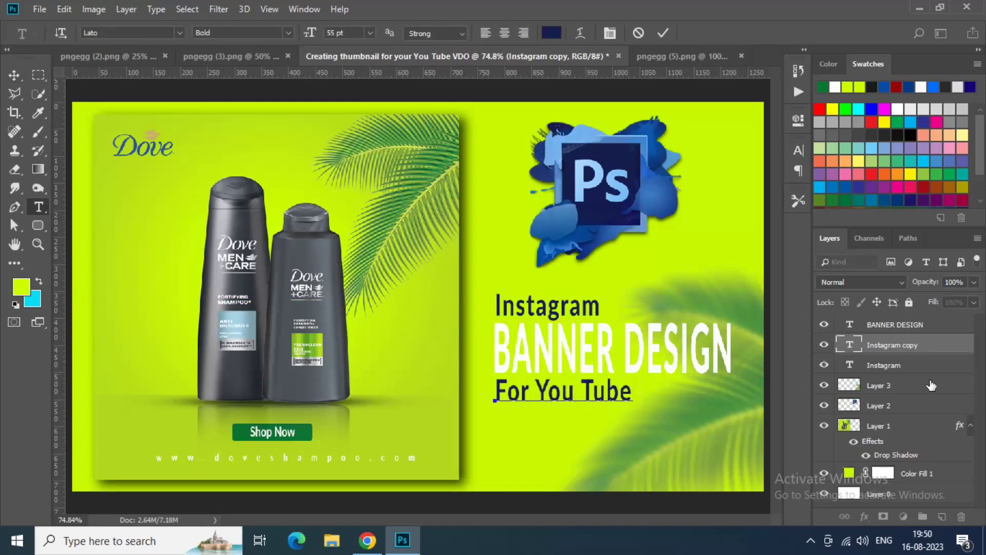
type(" Videos")
Step: Set the whole For You Tube Videos text to 25 pt with tracking of -40
key("ctrl+a")
left_click(798, 151)
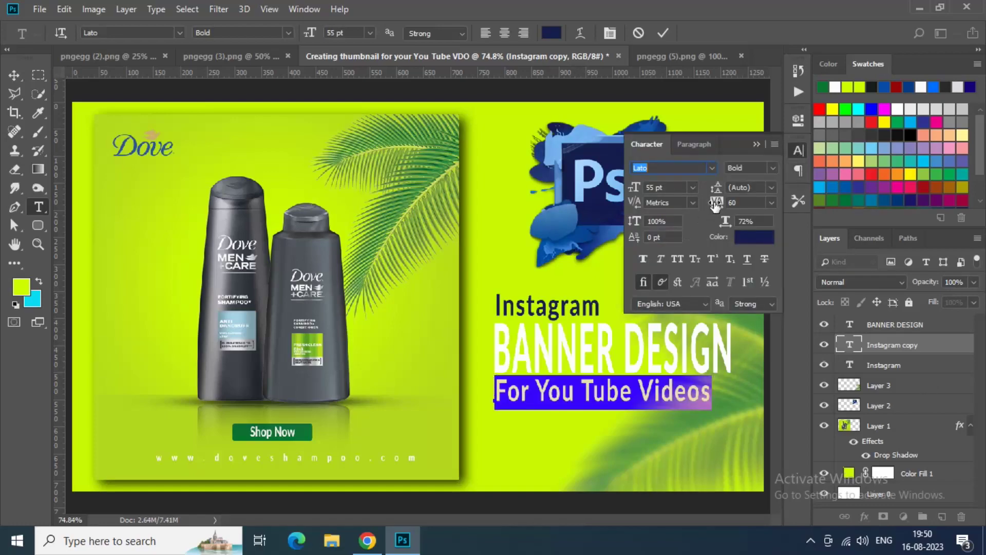
left_click(663, 187)
type("25")
key("Return")
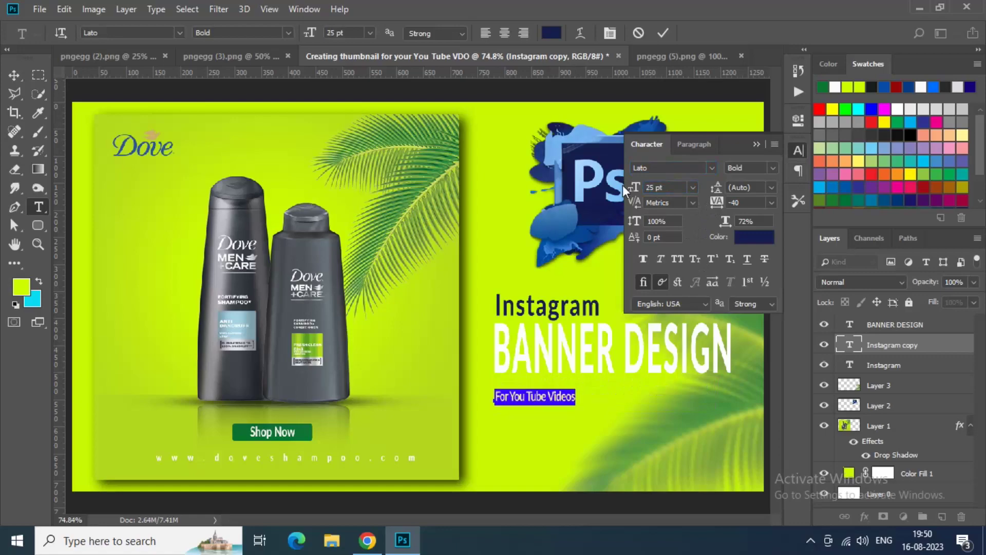
left_click(757, 145)
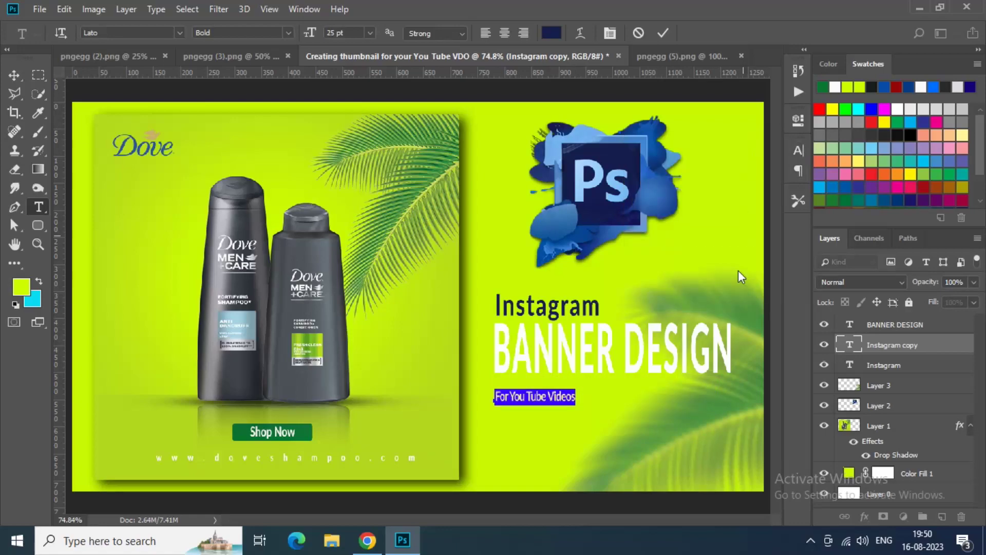
Step: Commit the For You Tube Videos text and move it up beside the word Instagram, just above BANNER DESIGN
left_click(663, 33)
key("v")
left_click_drag(565, 397, 644, 313)
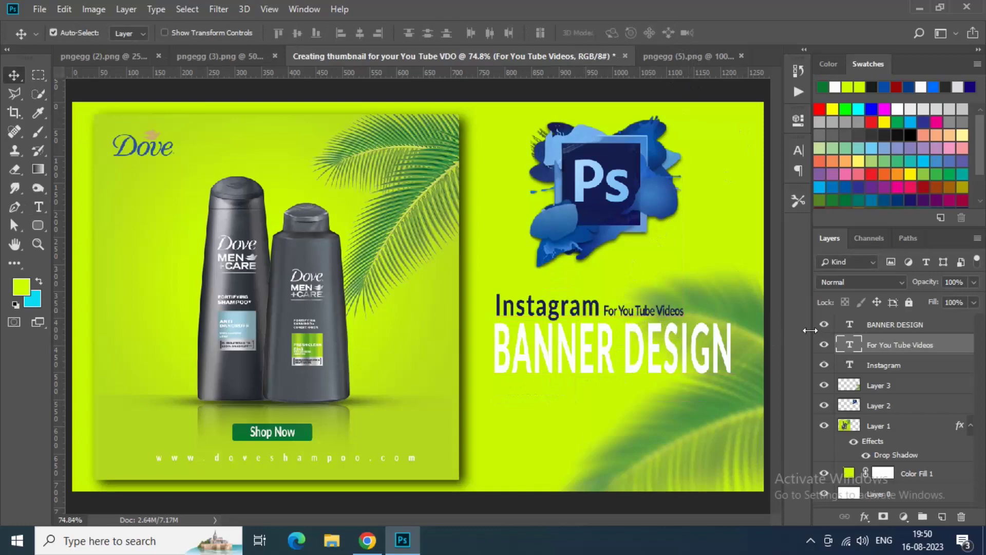
Step: Add a drop shadow to the BANNER DESIGN text with a distance of 5 px and a size of 9 px
left_click(951, 325)
right_click(951, 327)
left_click(813, 21)
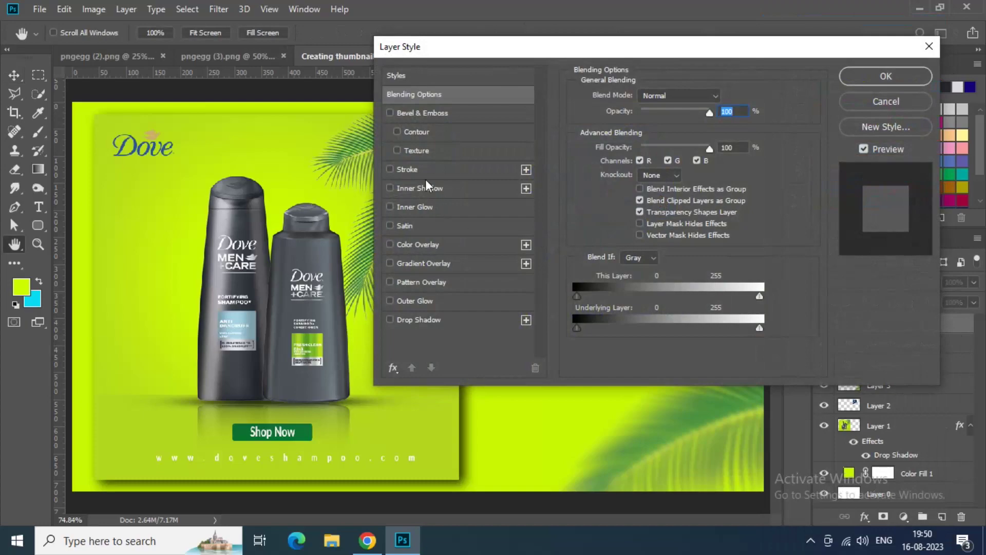
left_click(425, 319)
left_click_drag(539, 46, 849, 17)
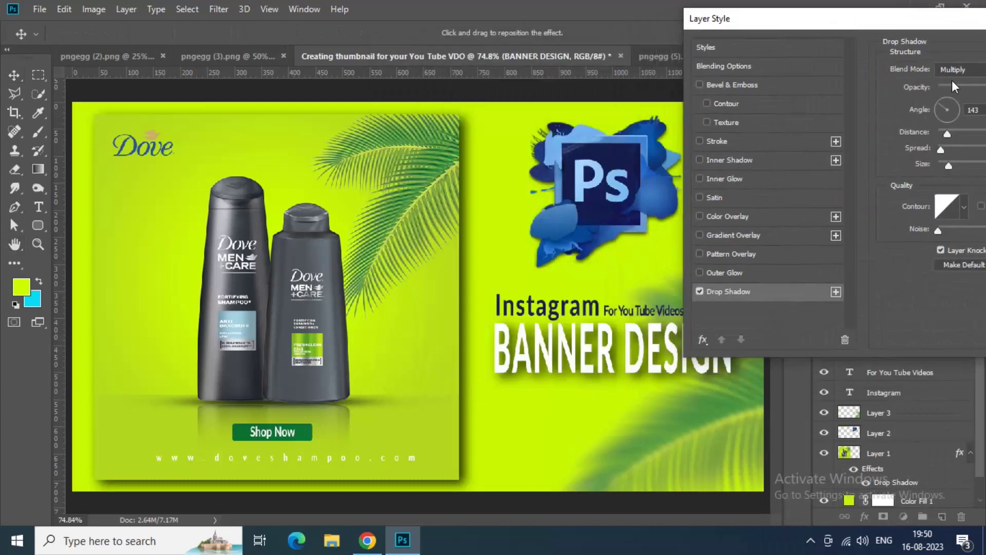
left_click_drag(925, 23, 847, 16)
left_click_drag(870, 120, 865, 122)
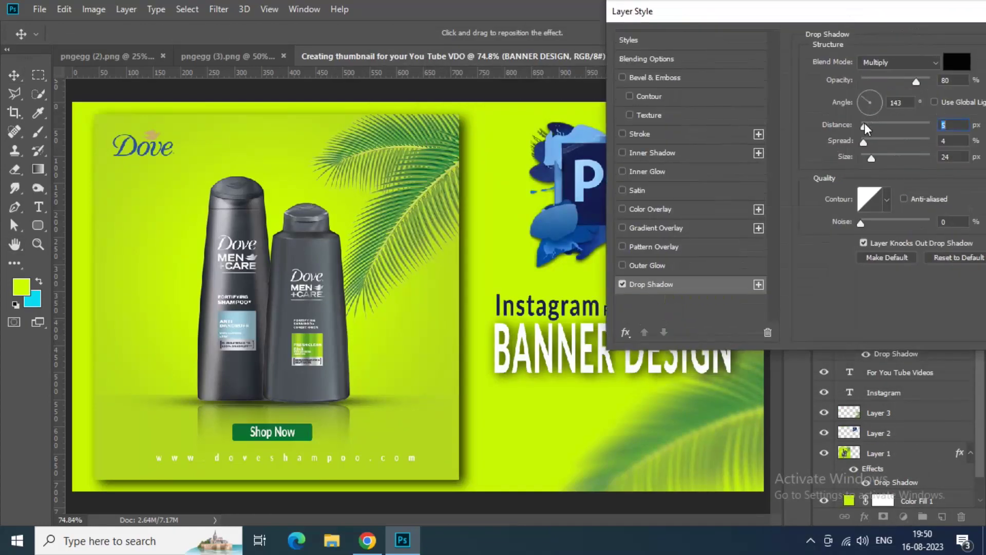
left_click(868, 156)
left_click_drag(868, 11, 653, 11)
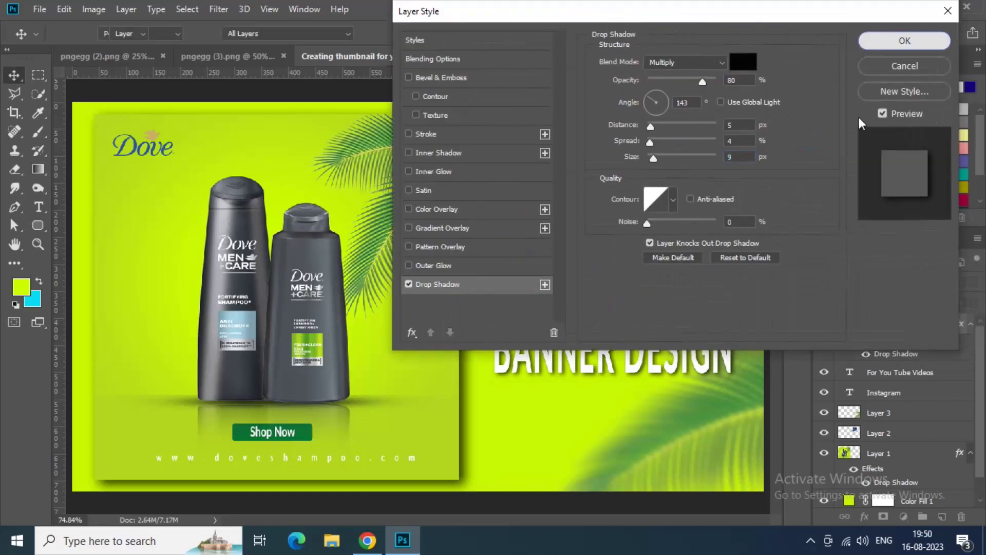
left_click(903, 38)
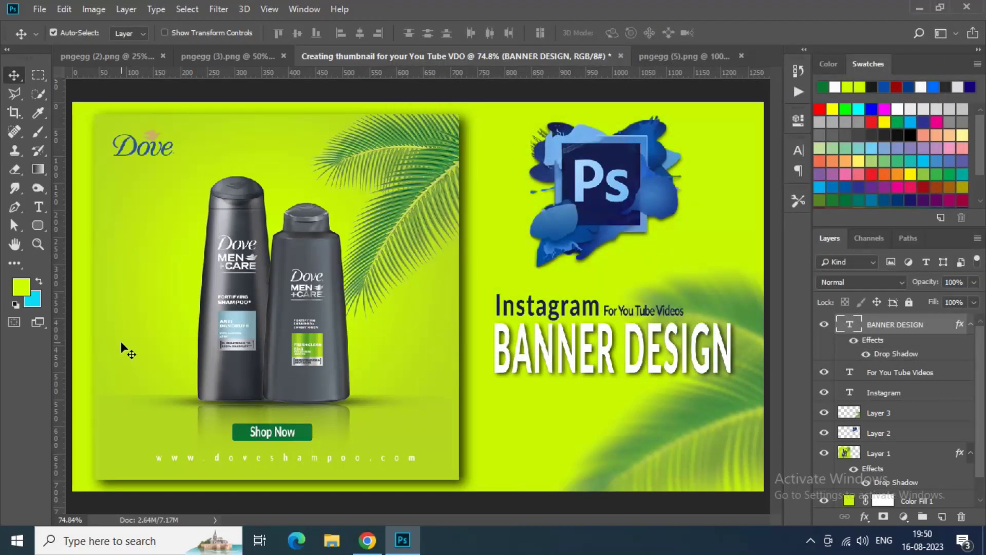
Step: Activate the Brush tool and create a new empty layer directly above the Ps logo layer
left_click_drag(38, 131, 59, 132)
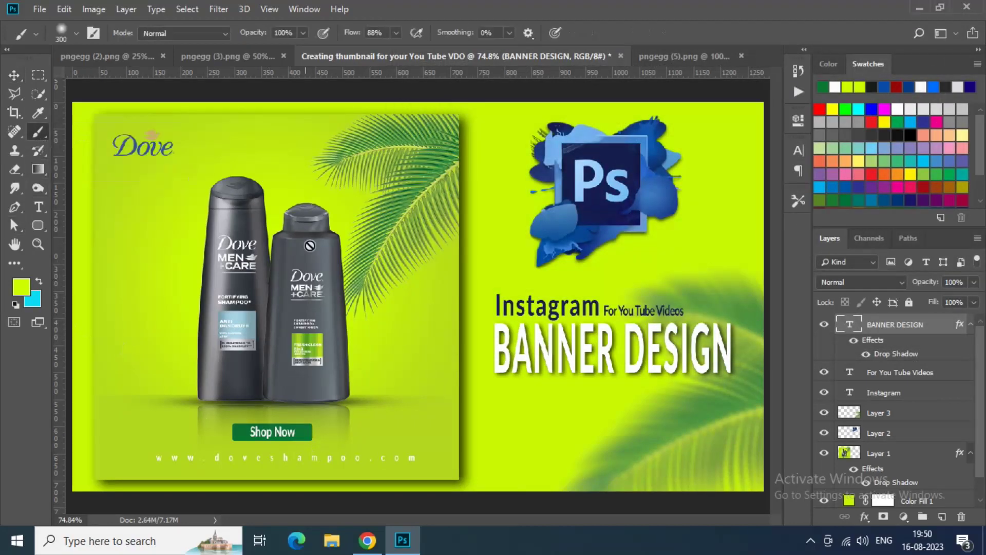
right_click(393, 244)
left_click(906, 416)
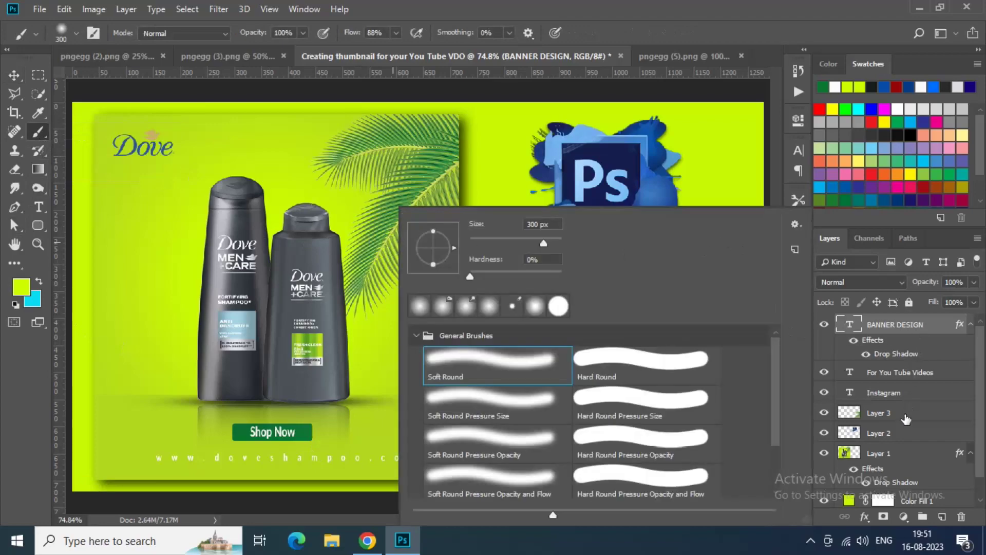
left_click(918, 434)
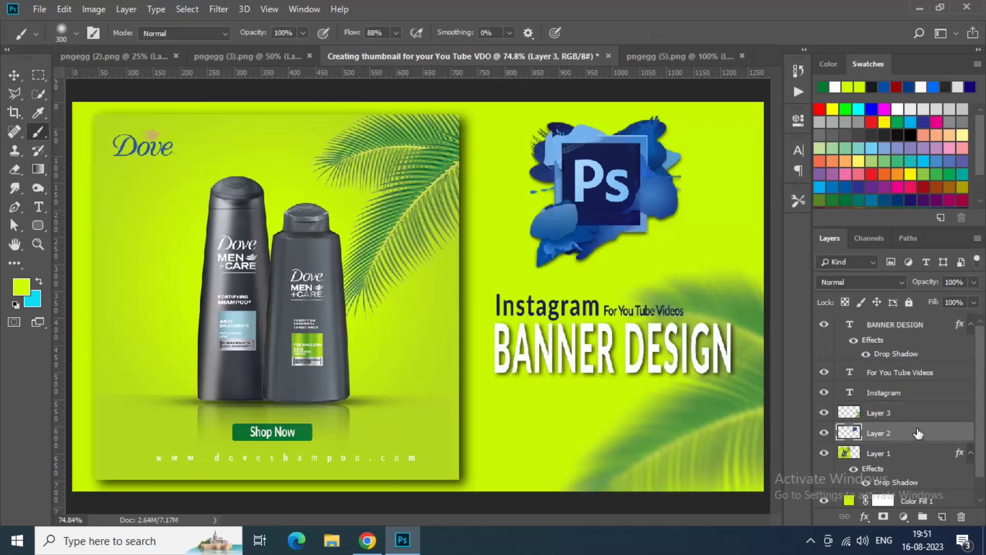
left_click(941, 517)
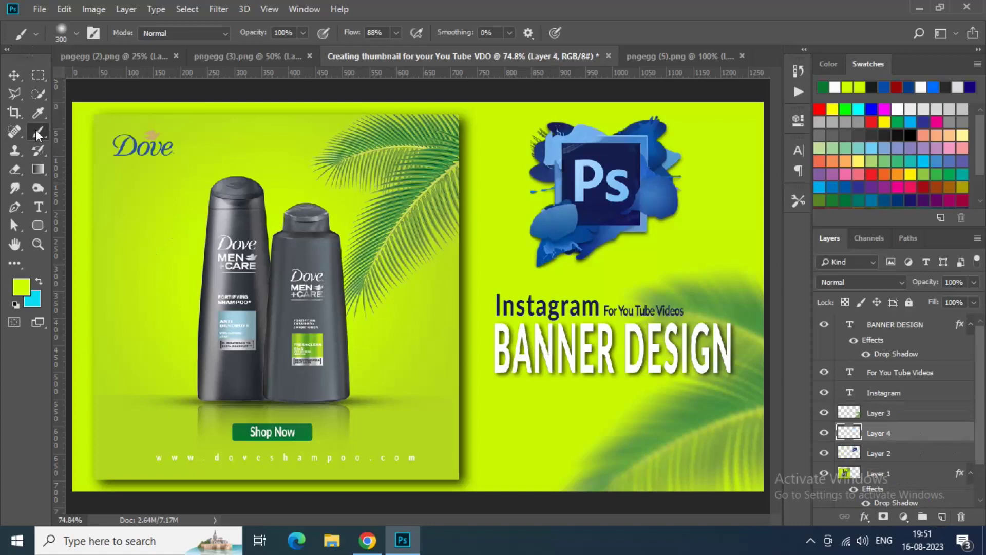
Step: Paint a straight near-black horizontal stroke behind the BANNER DESIGN text with a 125 px Hard Round brush
left_click(21, 287)
left_click(620, 207)
left_click(927, 32)
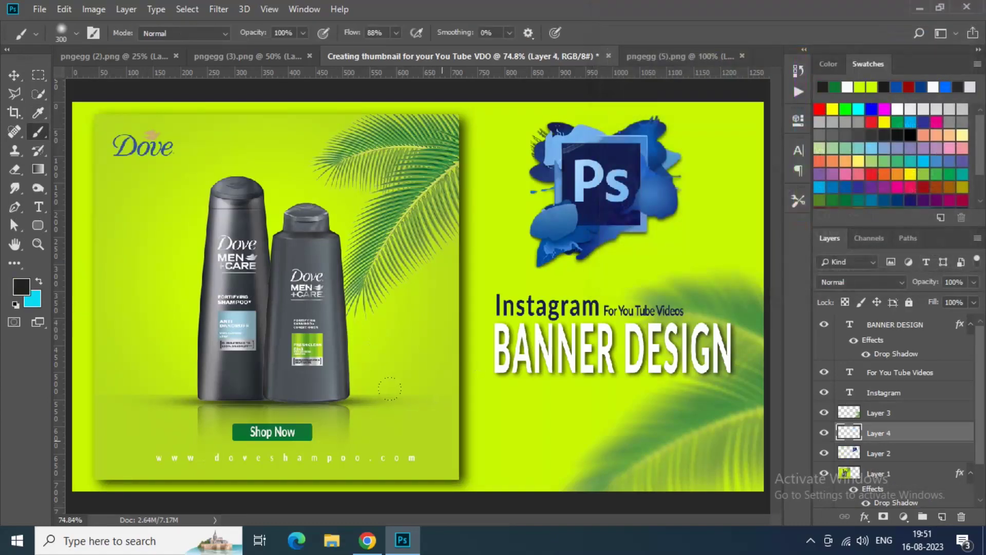
right_click(462, 208)
double_click(668, 358)
left_click_drag(470, 352, 742, 352)
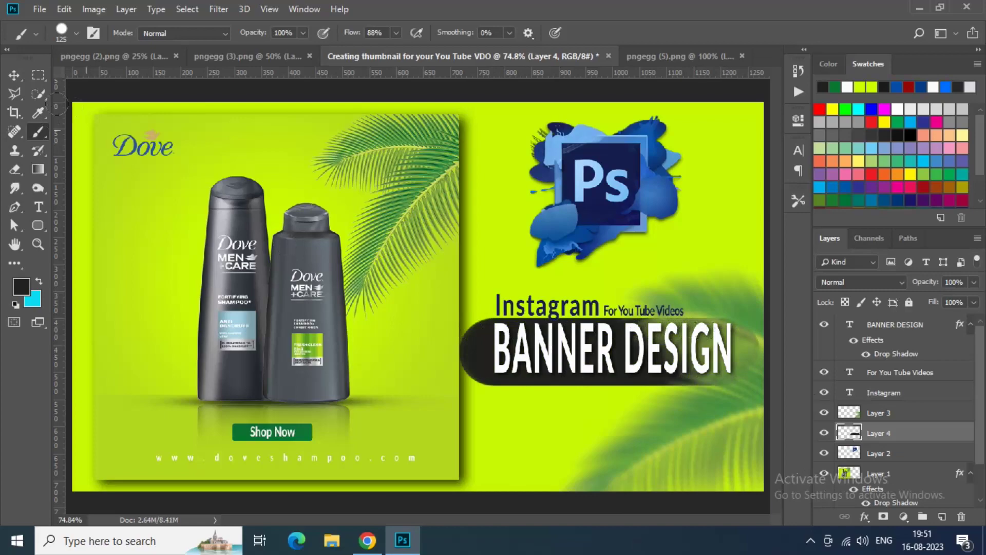
Step: Nudge the black stroke down so it extends below the BANNER DESIGN text, and move its layer above the palm leaf layer
key("v")
key("Down")
key("Down")
key("Down")
key("Down")
key("Down")
key("Down")
key("Down")
key("Down")
key("Down")
key("Down")
key("Down")
key("Down")
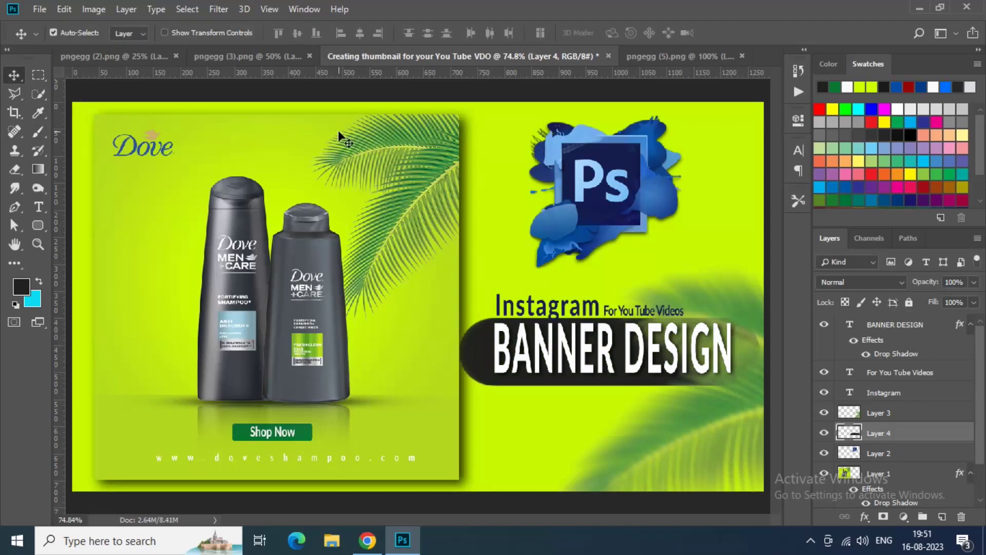
key("Down")
key("Down")
key("Down")
key("Down")
key("Down")
key("Down")
key("Down")
key("Down")
key("Down")
key("Down")
key("Down")
key("Down")
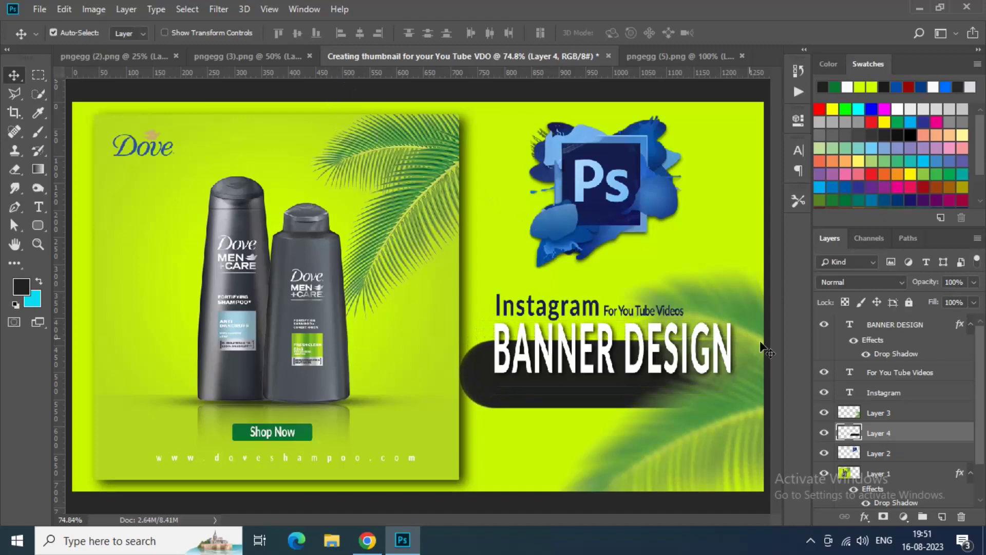
left_click_drag(903, 411, 903, 410)
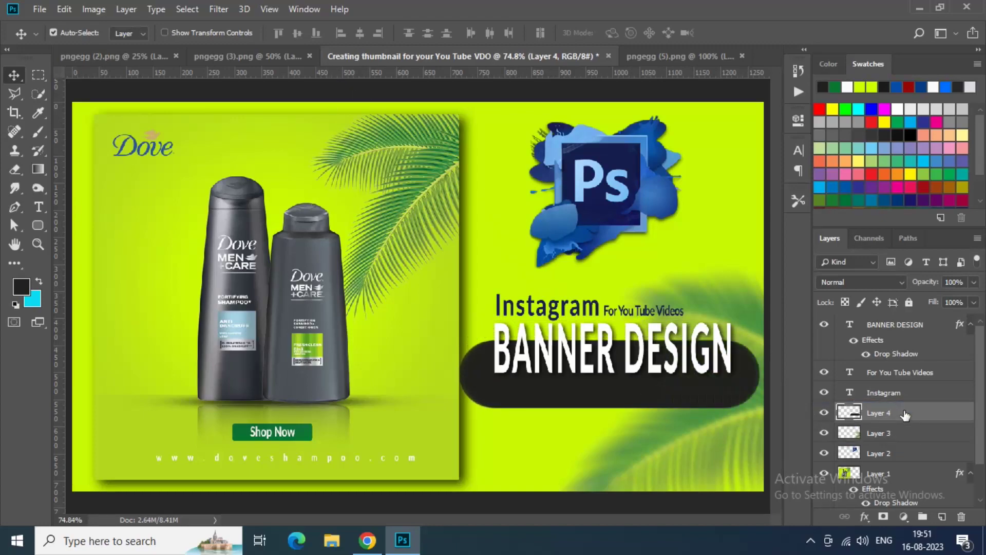